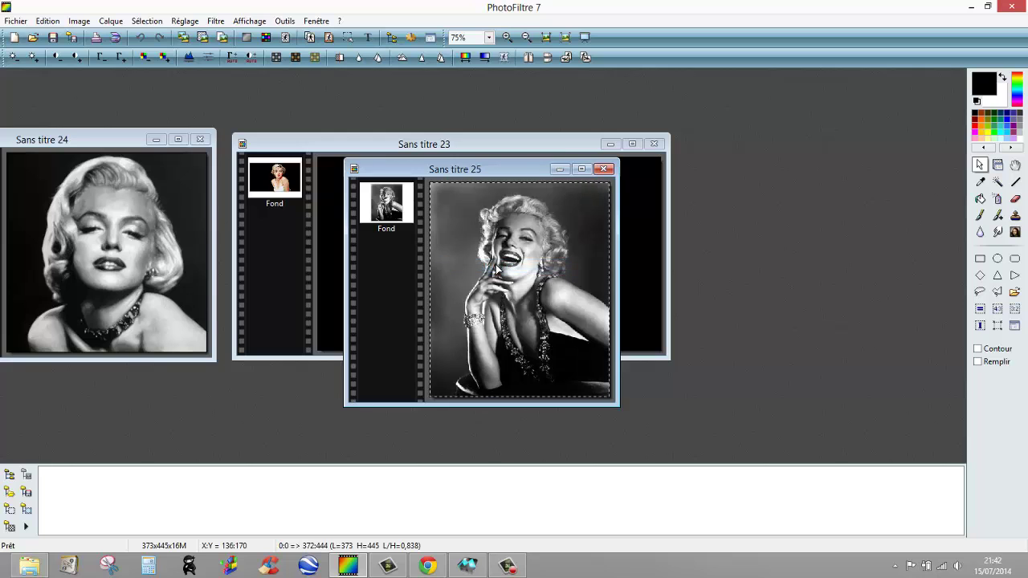
- Fill the whole selected Sans titre 25 photo with black using Contour et remplissage
right_click(498, 272)
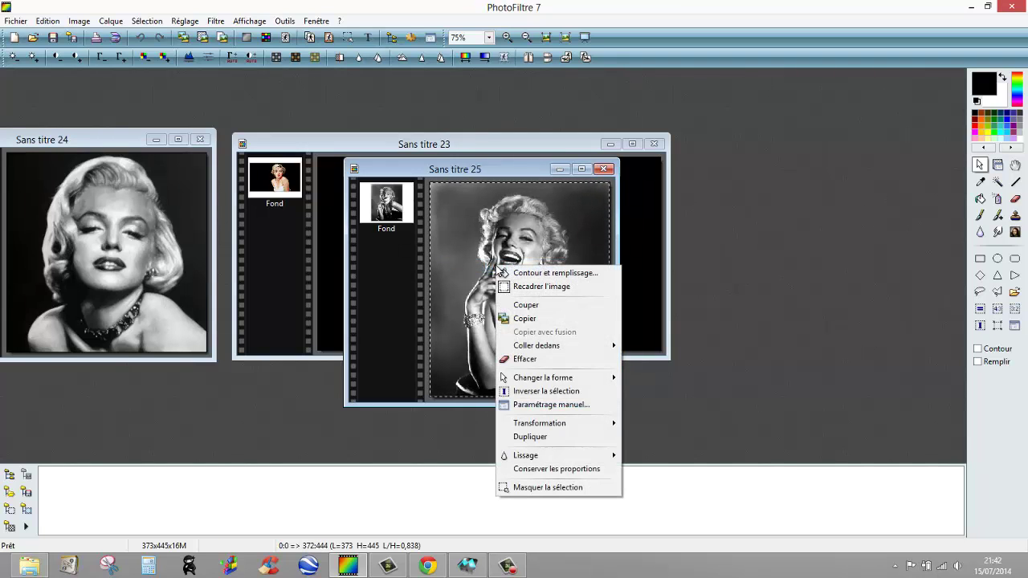
click(530, 274)
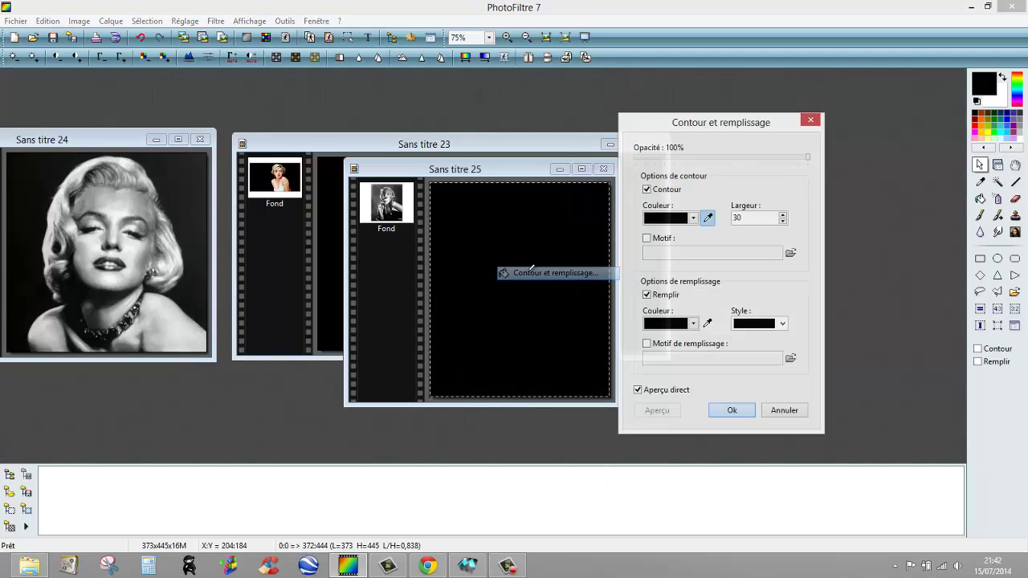
click(732, 411)
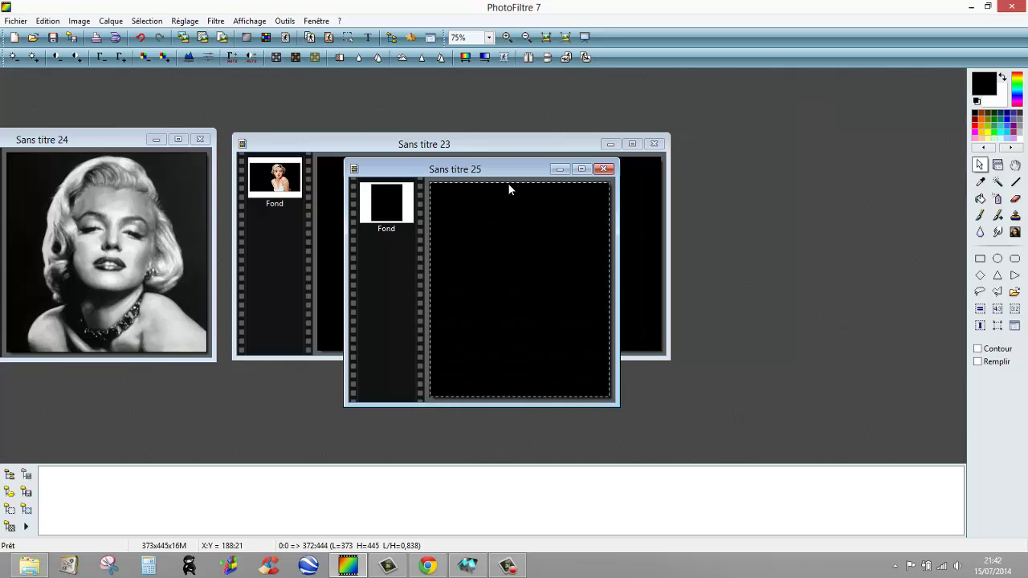
- Start a Dégradé filter on the black image with a horizontal direction, colour 1 beginning at the image's right edge
click(216, 21)
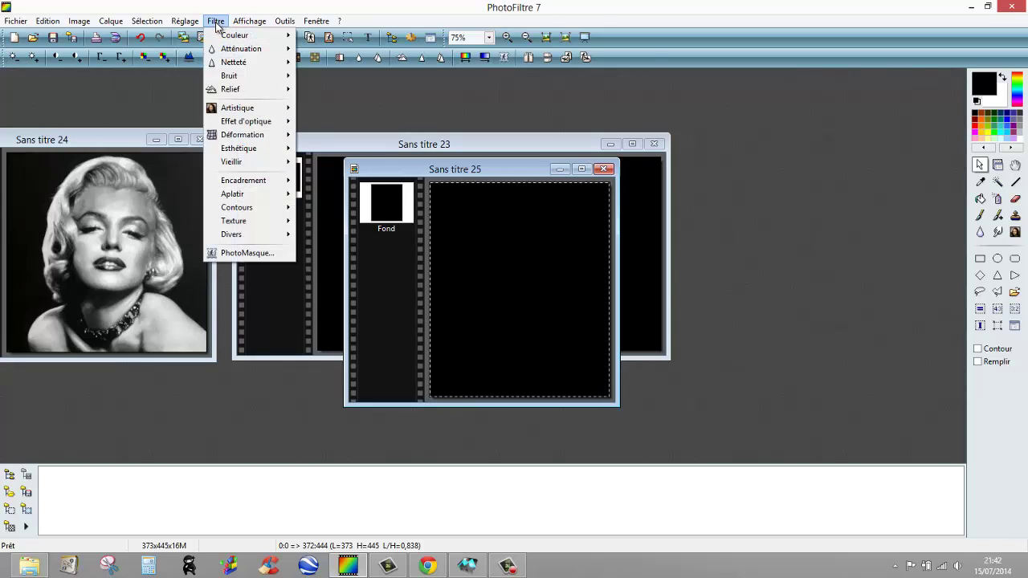
mouse_move(268, 40)
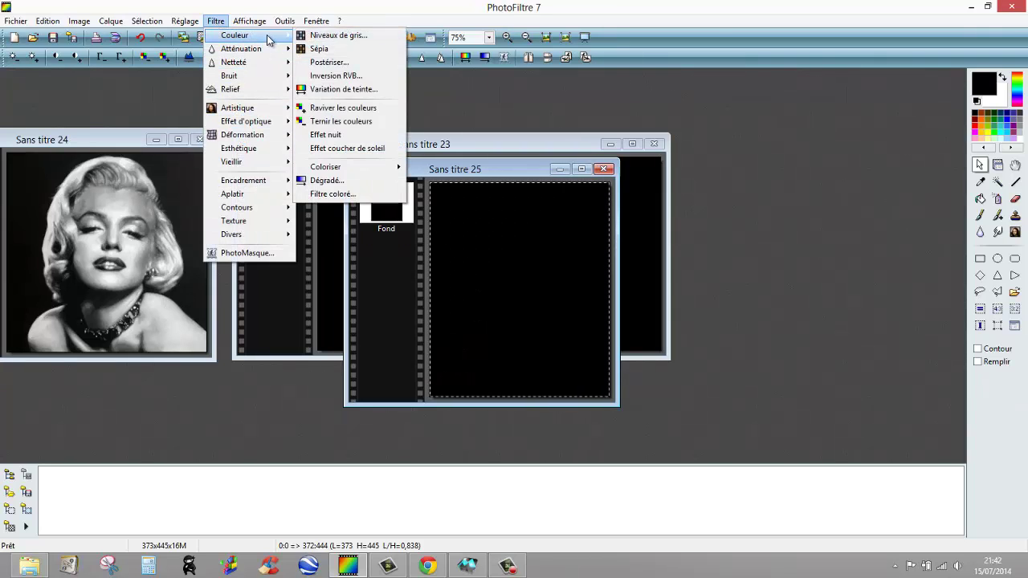
click(339, 181)
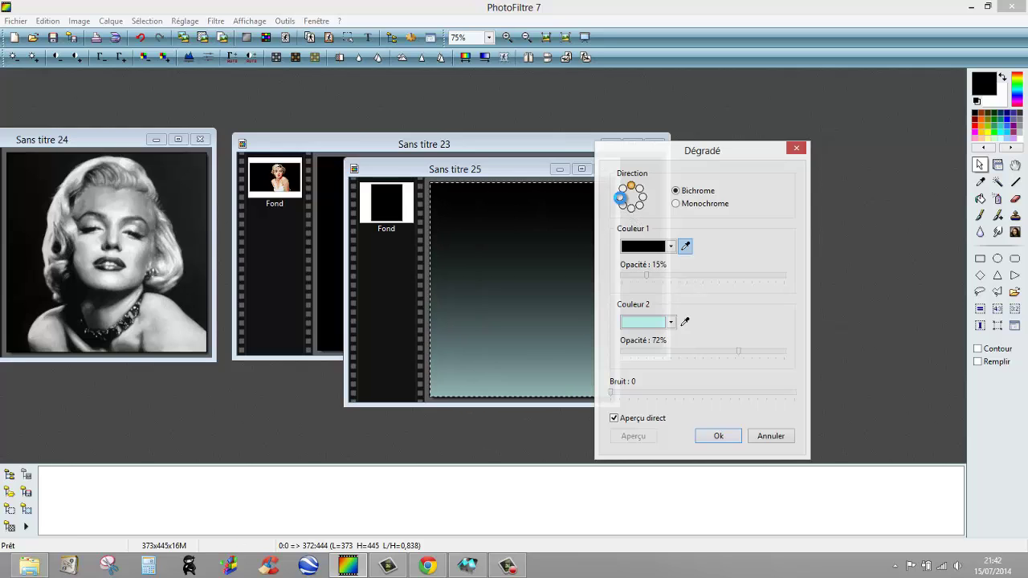
click(620, 197)
click(643, 198)
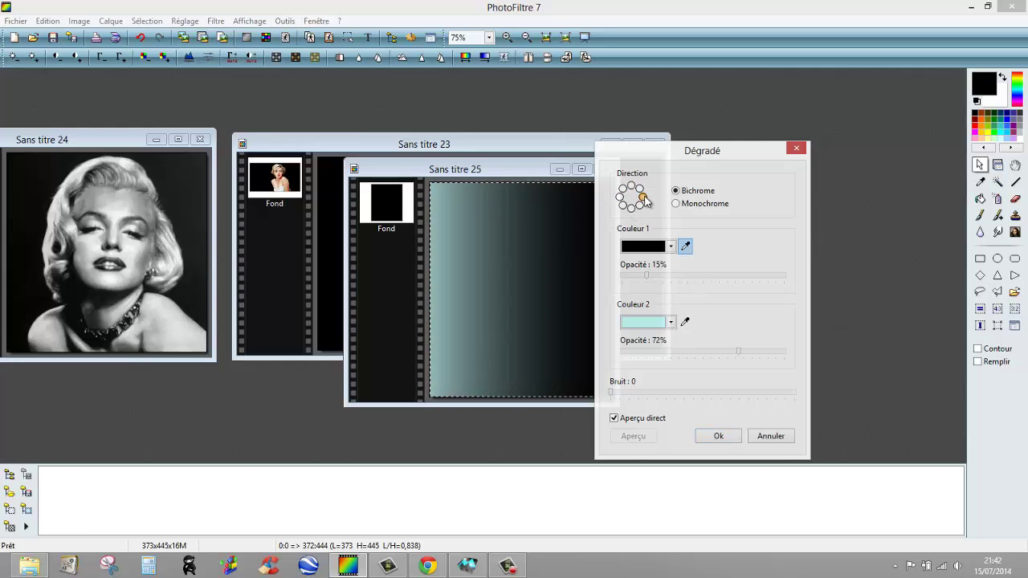
drag(716, 151, 827, 149)
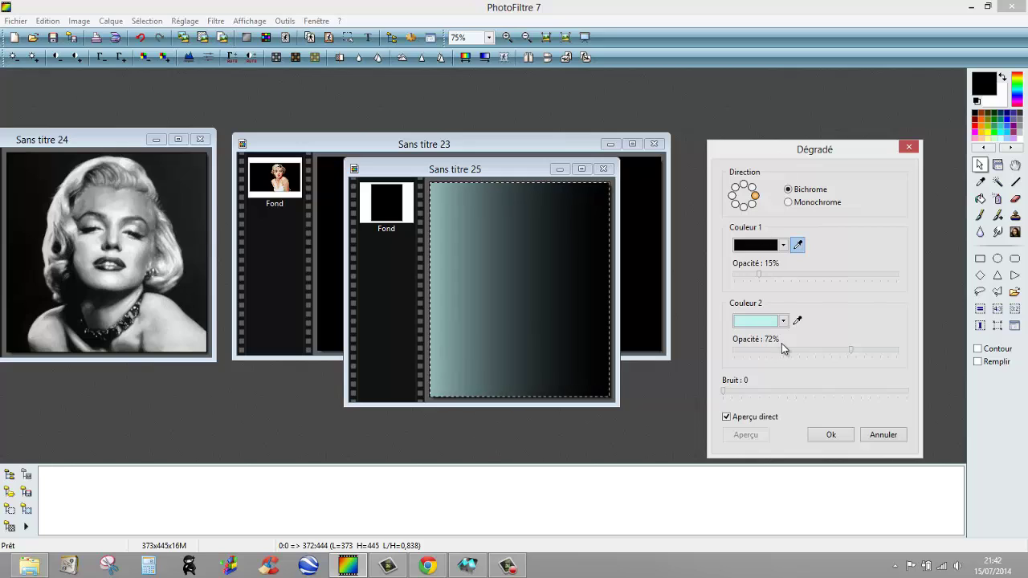
- Set the gradient's second colour to white, raise both colours' opacity to 100%, and apply the gradient
click(784, 321)
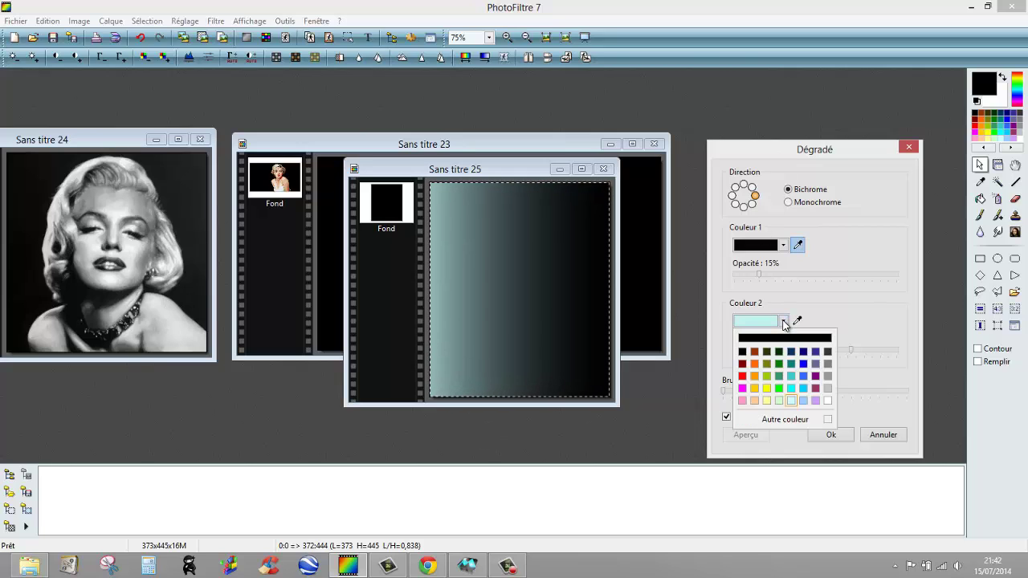
click(828, 400)
drag(853, 351, 901, 352)
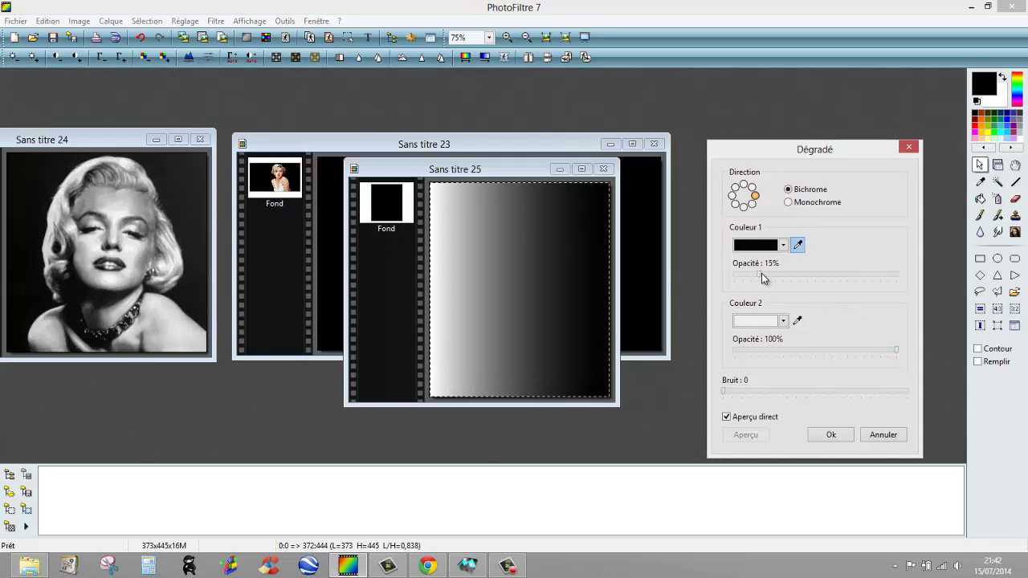
drag(762, 274, 901, 275)
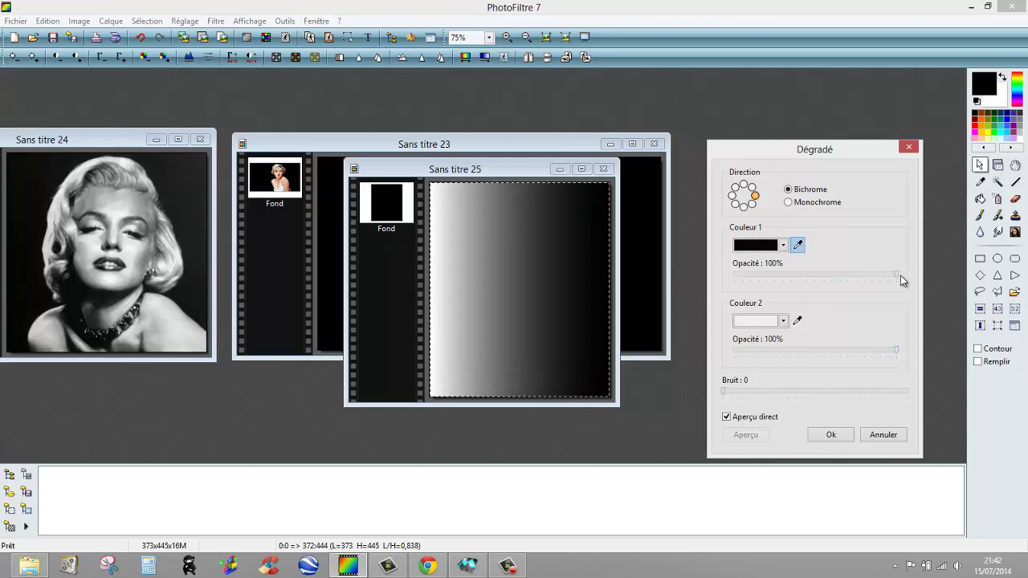
click(833, 435)
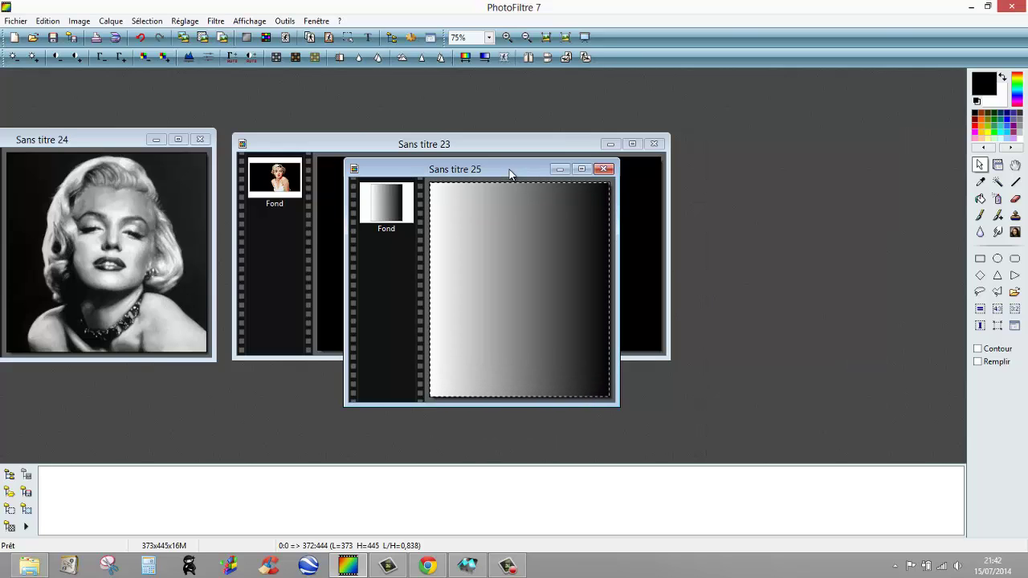
- Hide the selection on Sans titre 25 and copy the whole gradient image
click(150, 21)
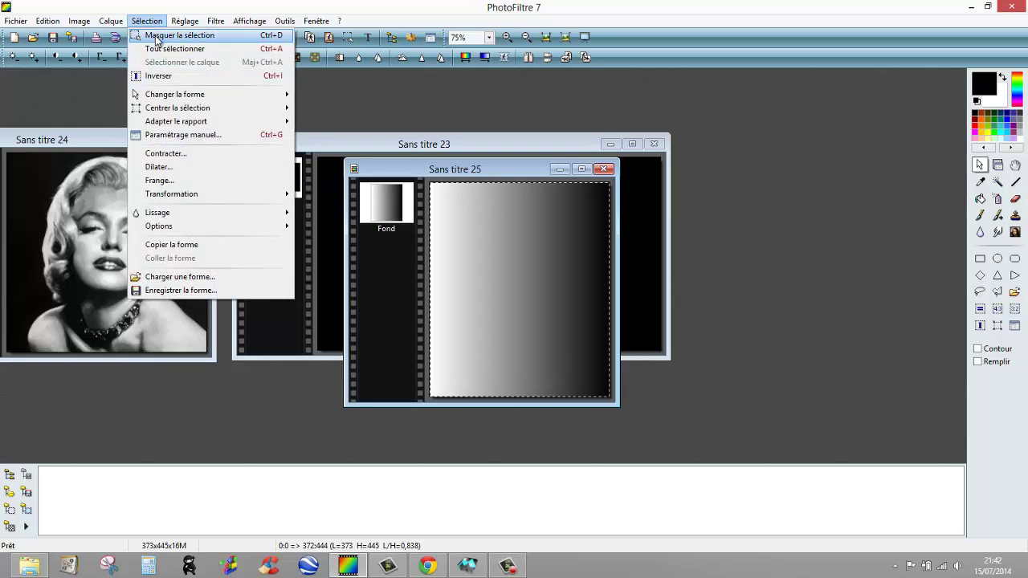
click(157, 38)
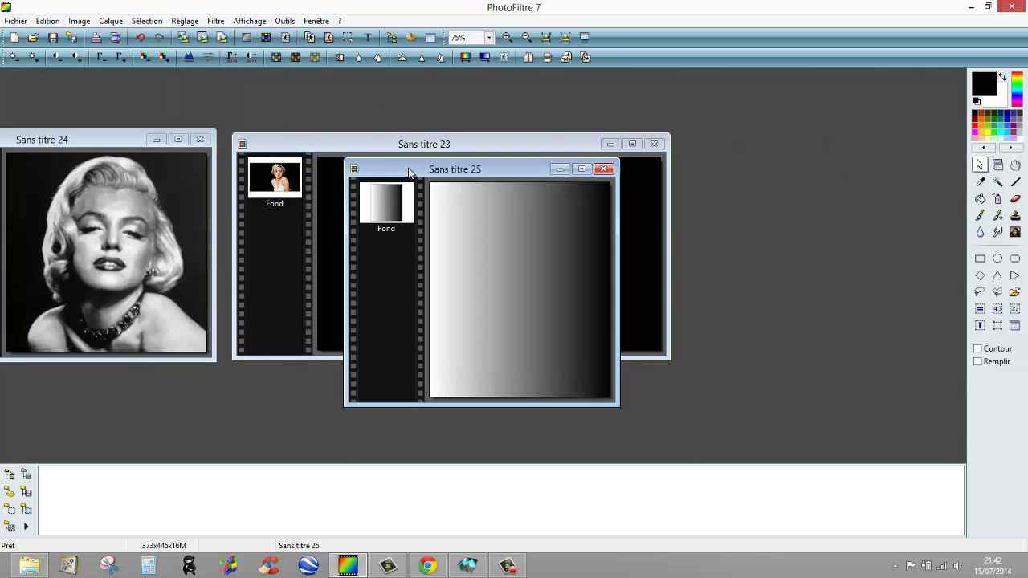
right_click(410, 171)
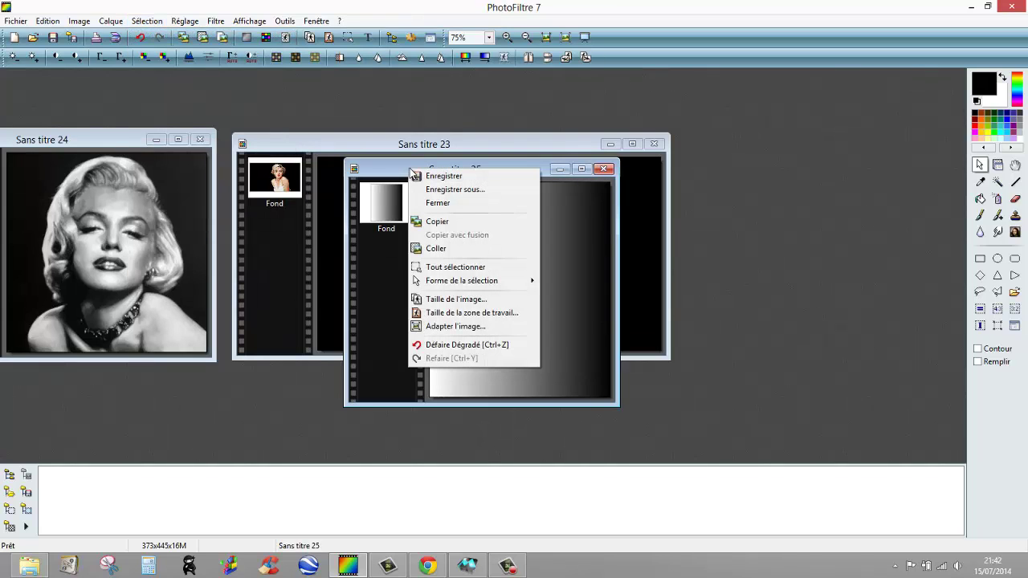
click(439, 223)
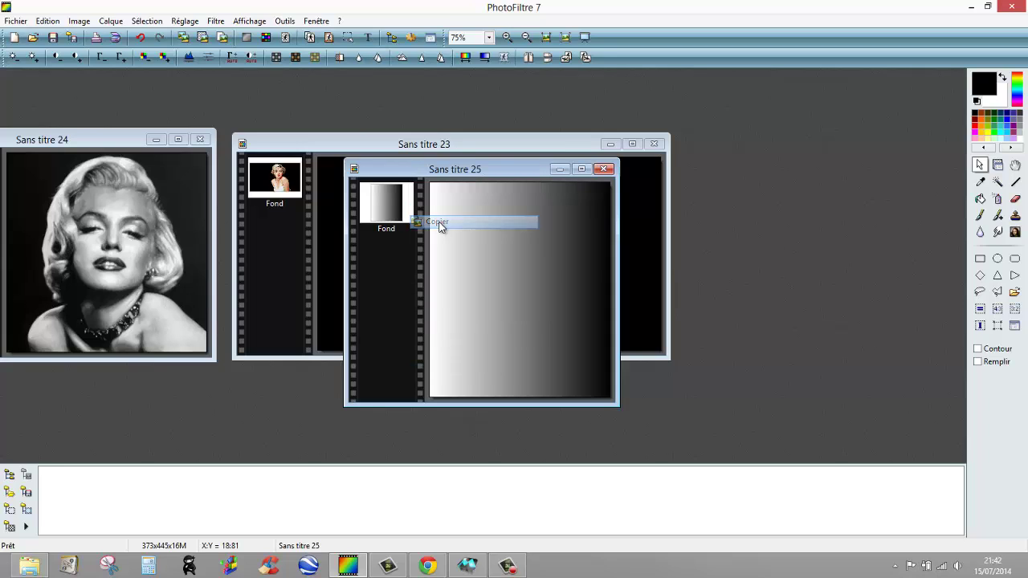
- Undo the gradient and the black fill, and assemble the copied gradient onto the right side (Droite) of the photo
click(141, 38)
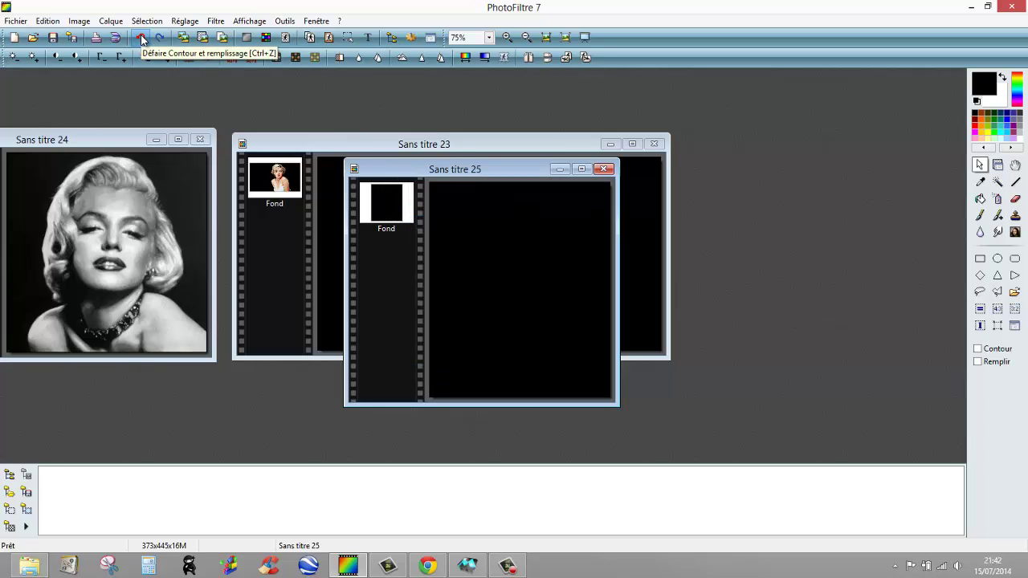
click(140, 37)
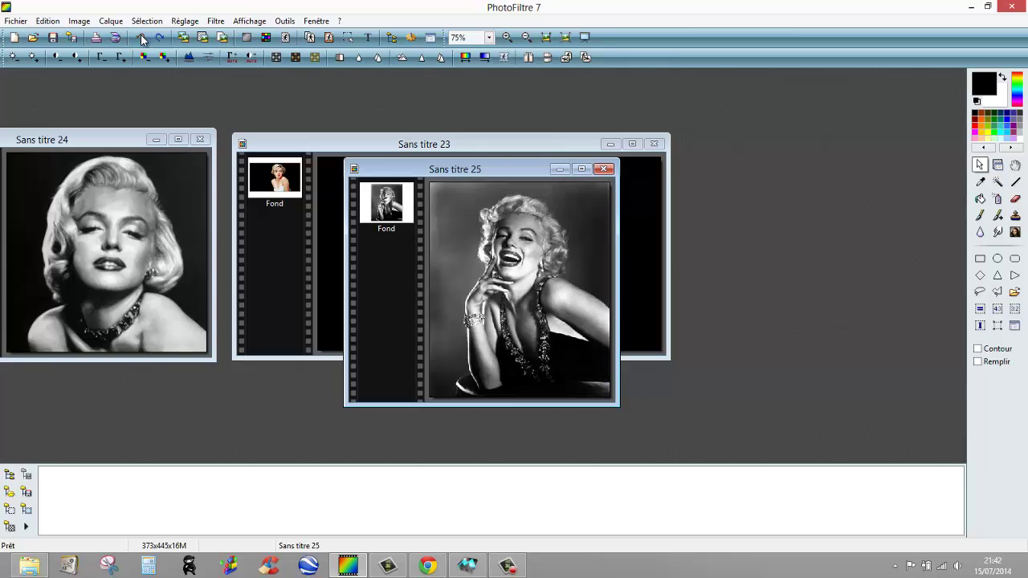
click(46, 22)
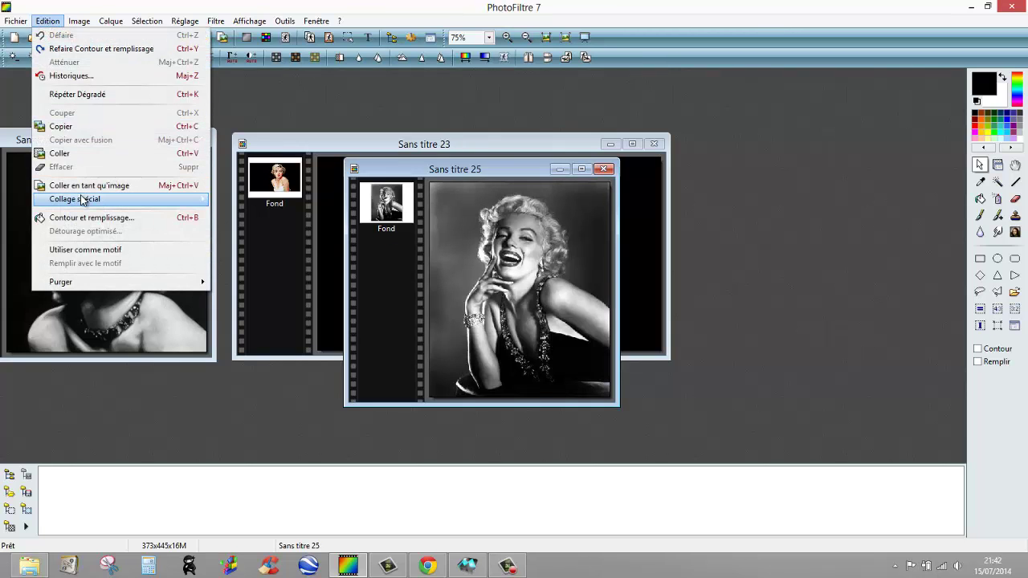
mouse_move(95, 200)
click(249, 199)
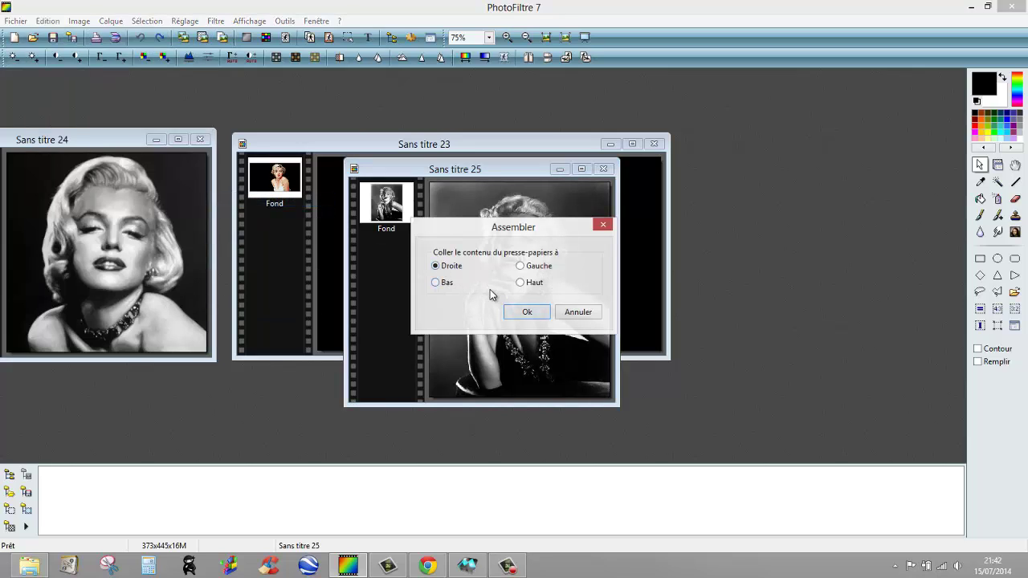
click(516, 312)
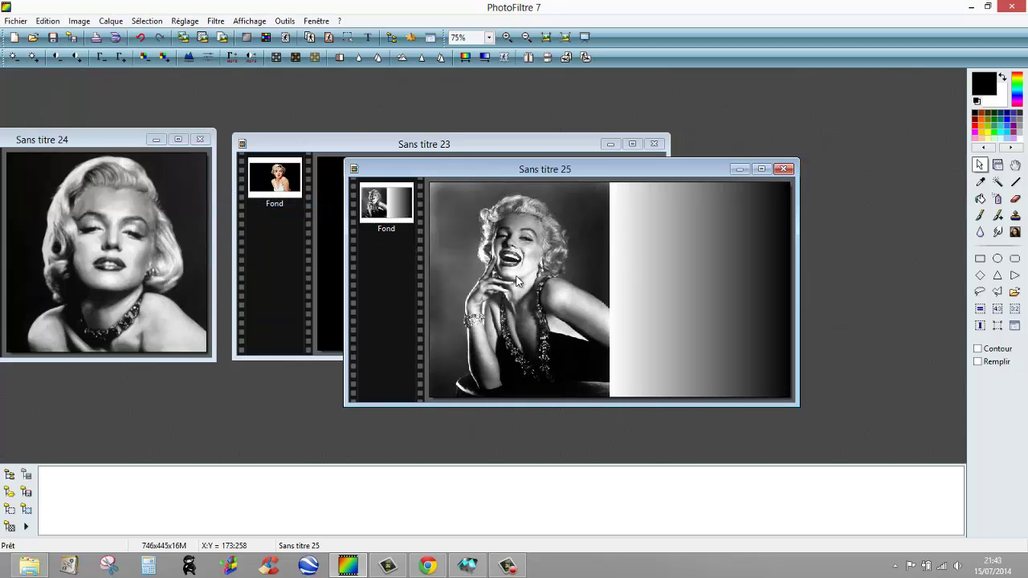
- Copy the combined photo and gradient, and paste it into Sans titre 23 as Image et masque associés
right_click(564, 170)
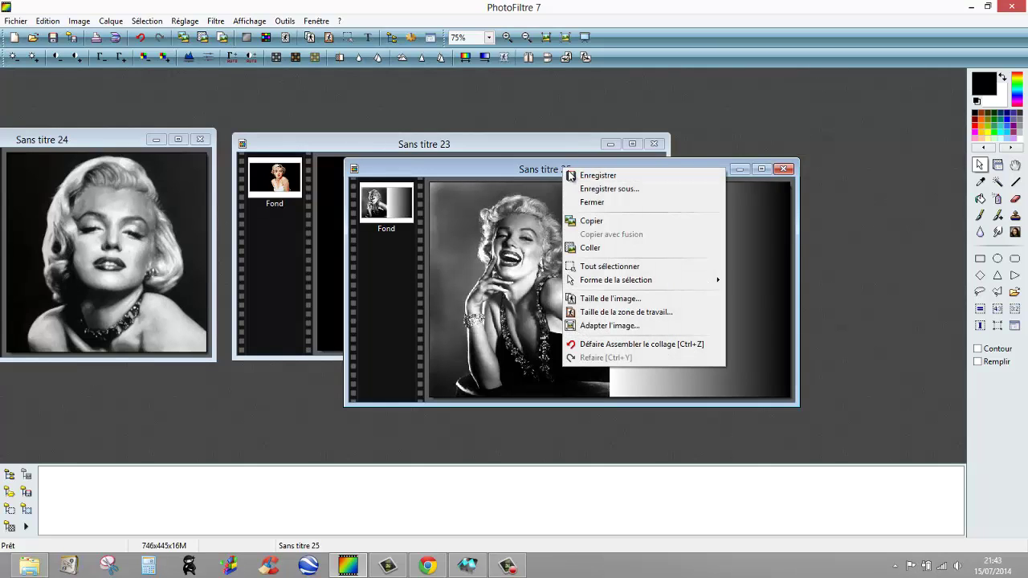
click(592, 221)
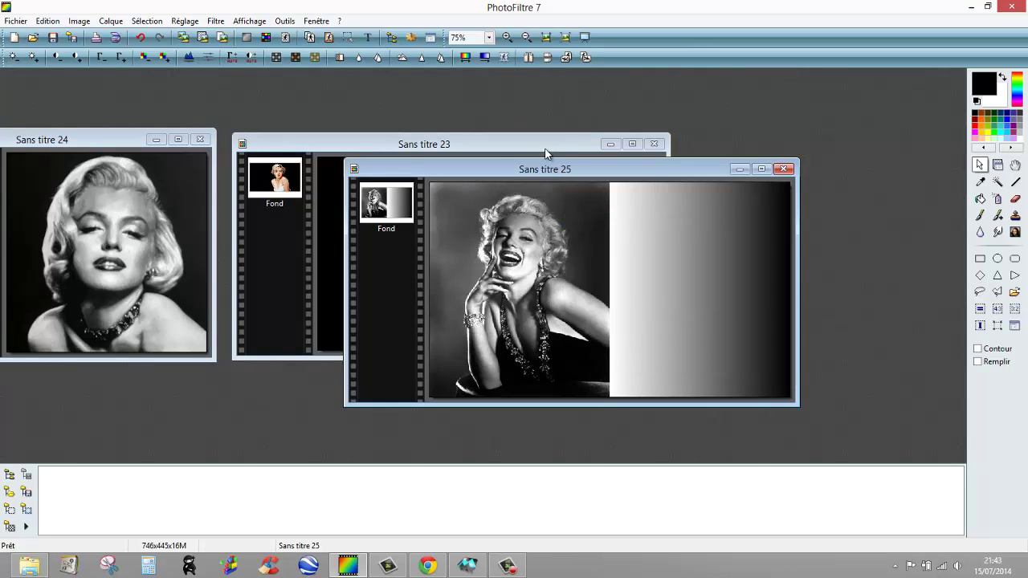
drag(556, 171, 659, 264)
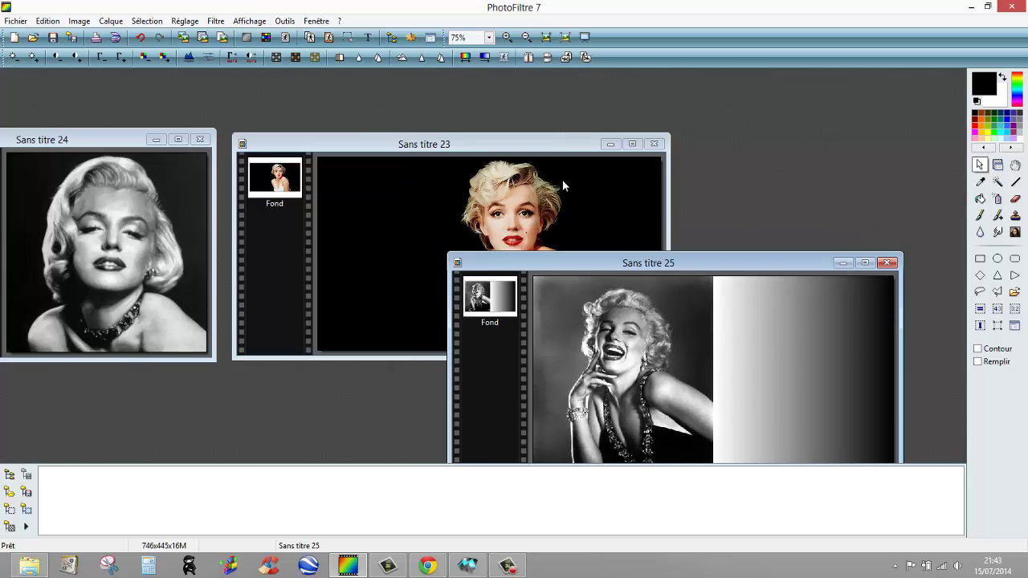
click(540, 146)
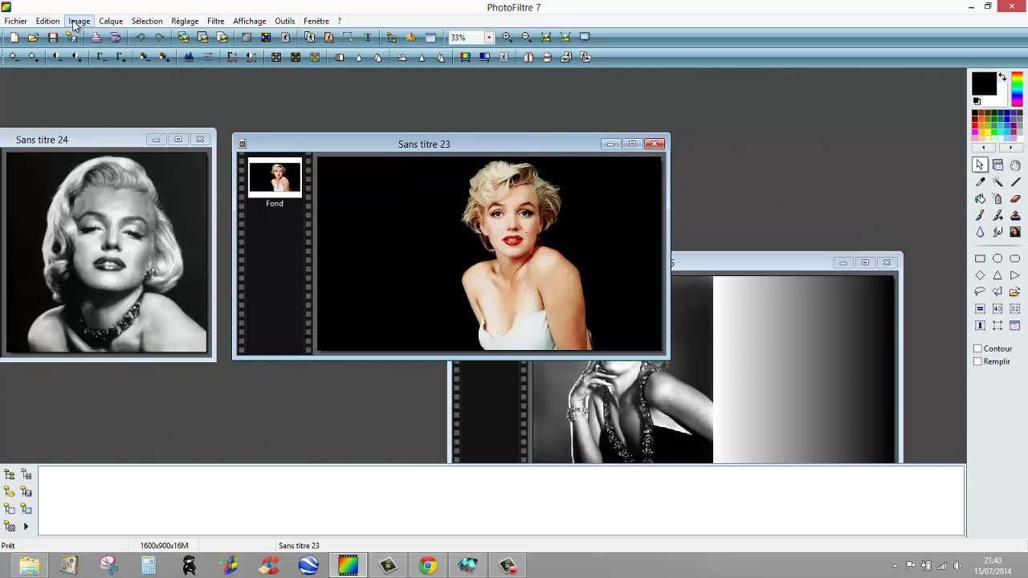
click(47, 21)
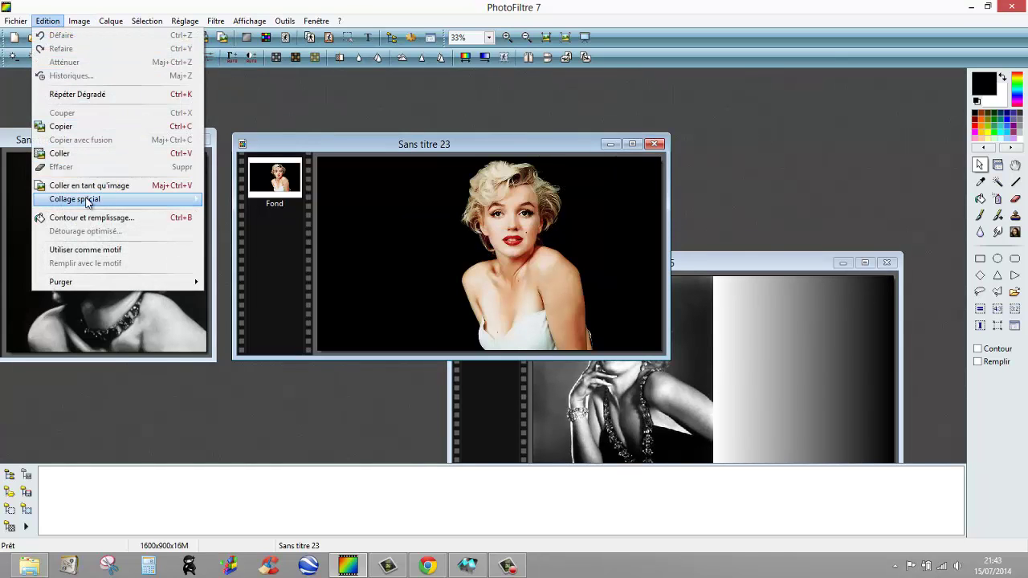
mouse_move(76, 199)
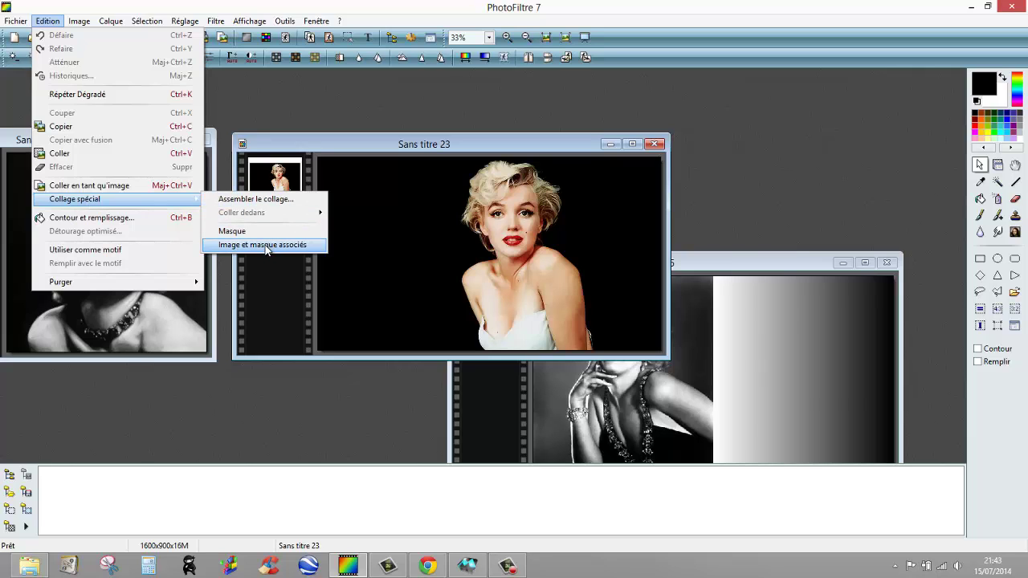
click(266, 246)
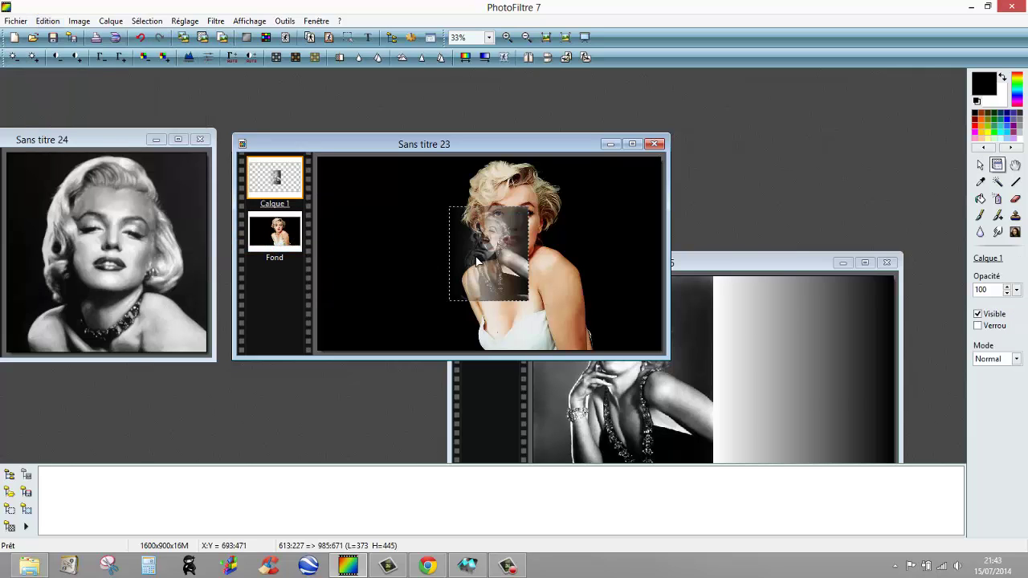
- Enlarge the pasted layer to about 765 × 913 px over the right part of Sans titre 23 and merge it with the layer below
drag(498, 254, 591, 232)
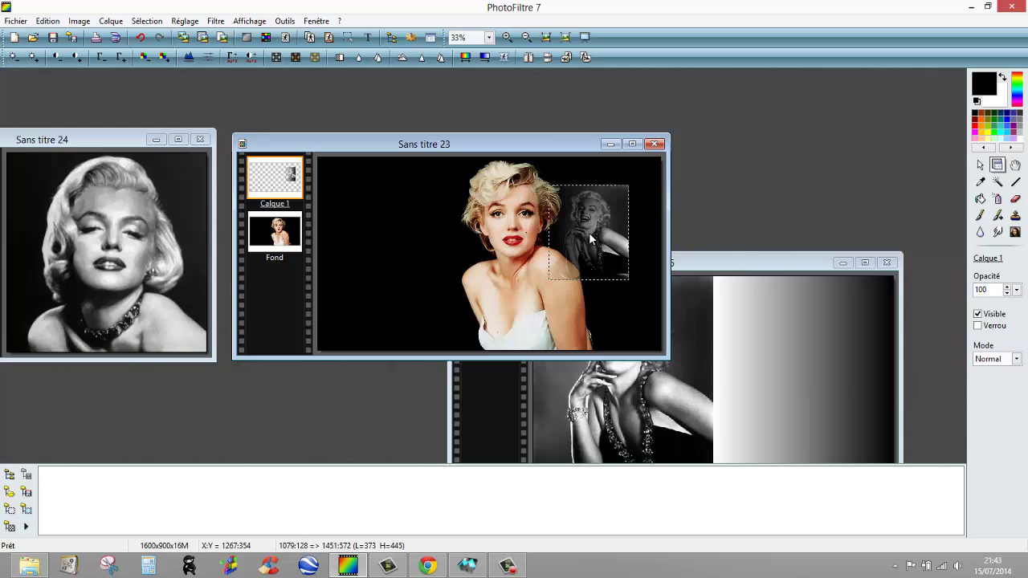
right_click(590, 233)
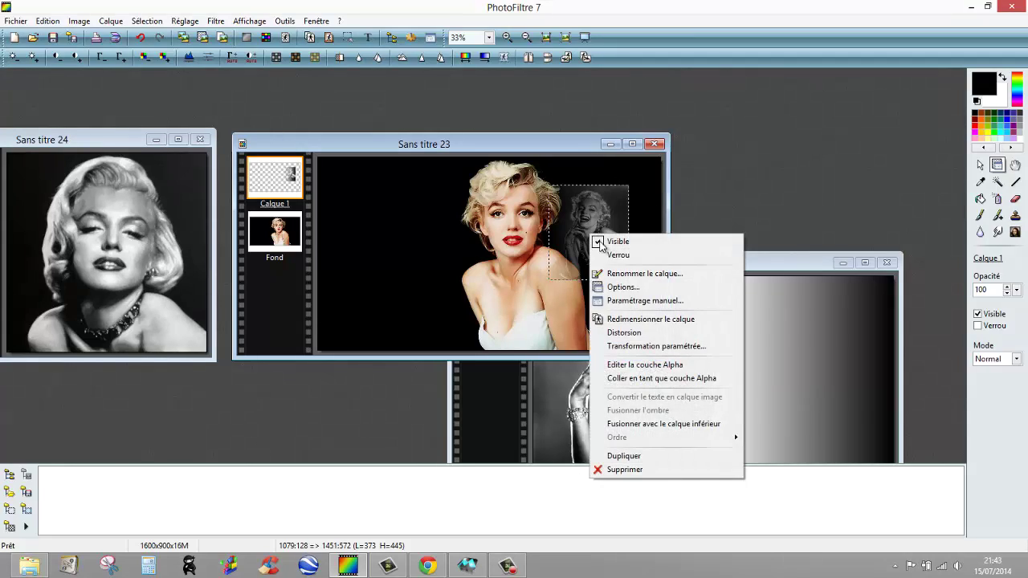
click(644, 320)
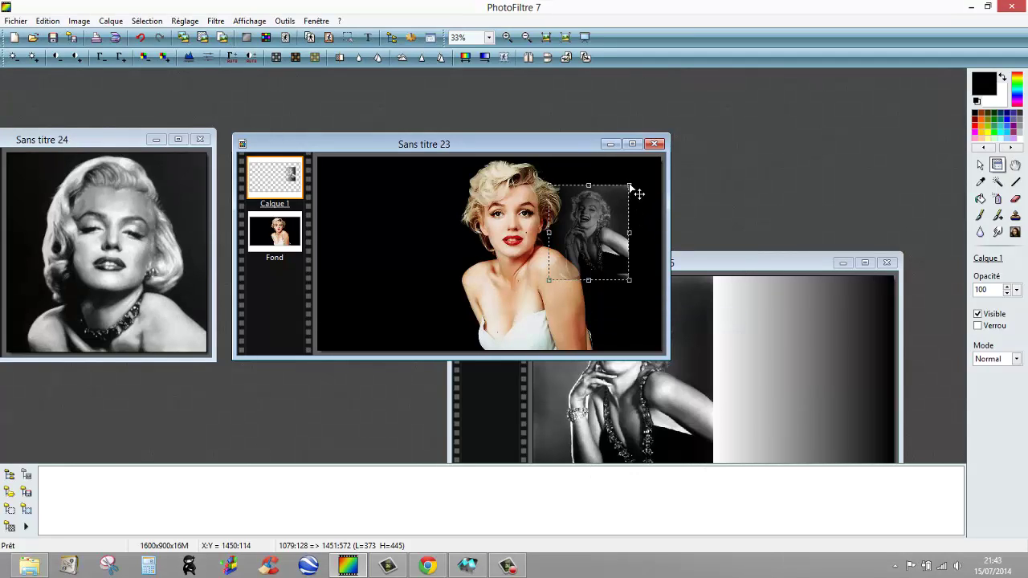
drag(633, 186, 663, 161)
drag(549, 280, 489, 361)
drag(578, 290, 615, 281)
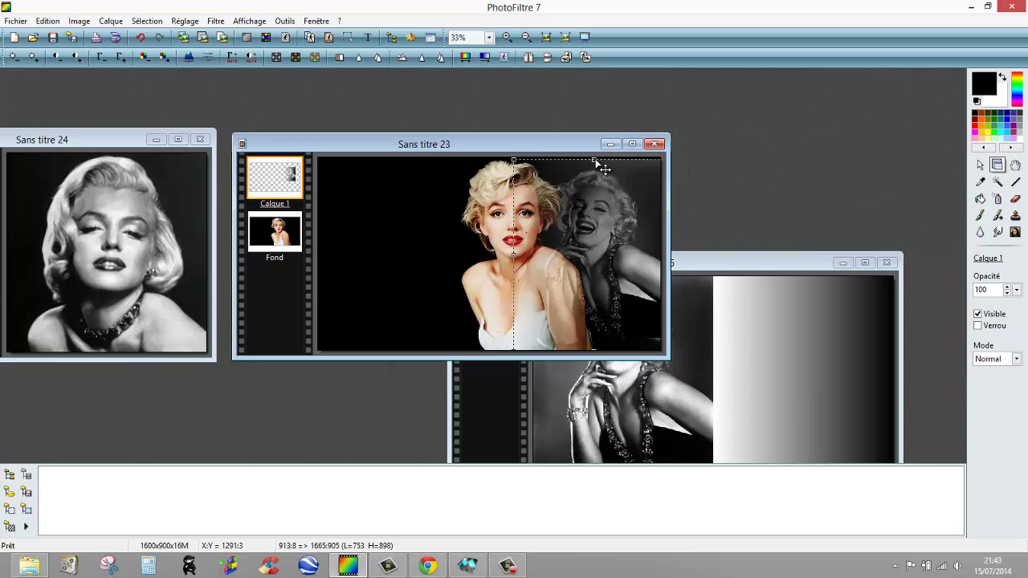
drag(598, 164, 603, 211)
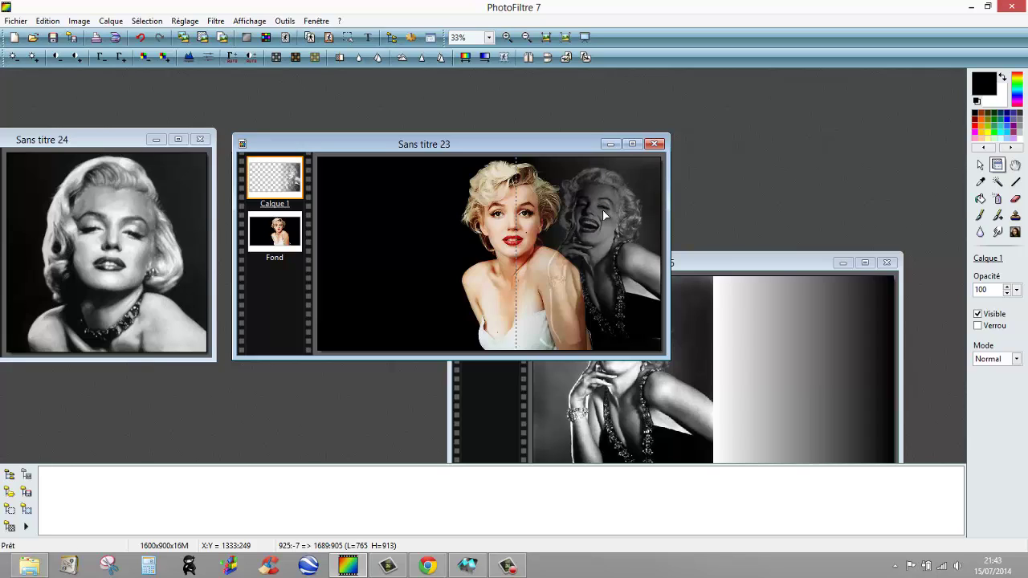
right_click(281, 186)
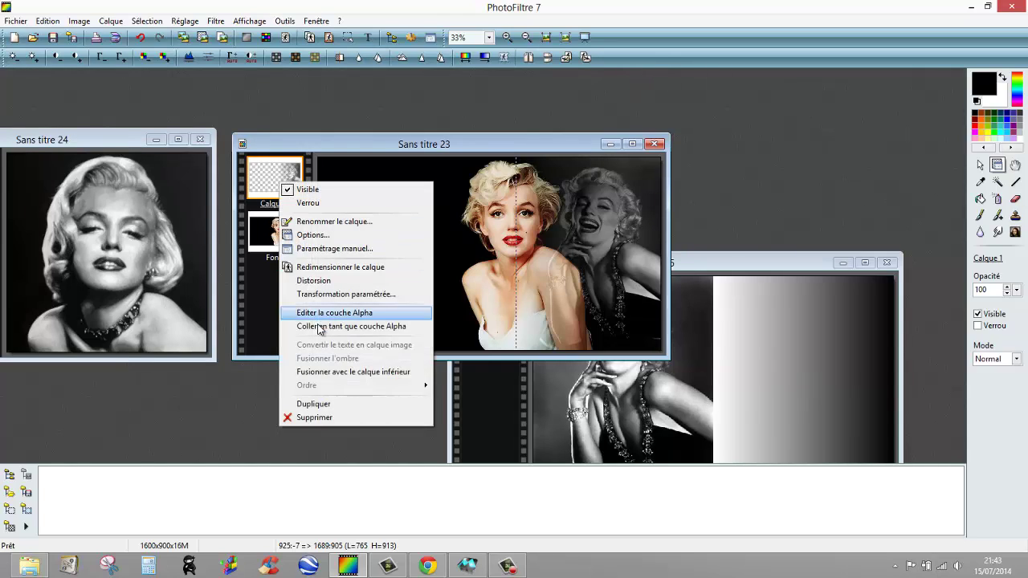
click(344, 373)
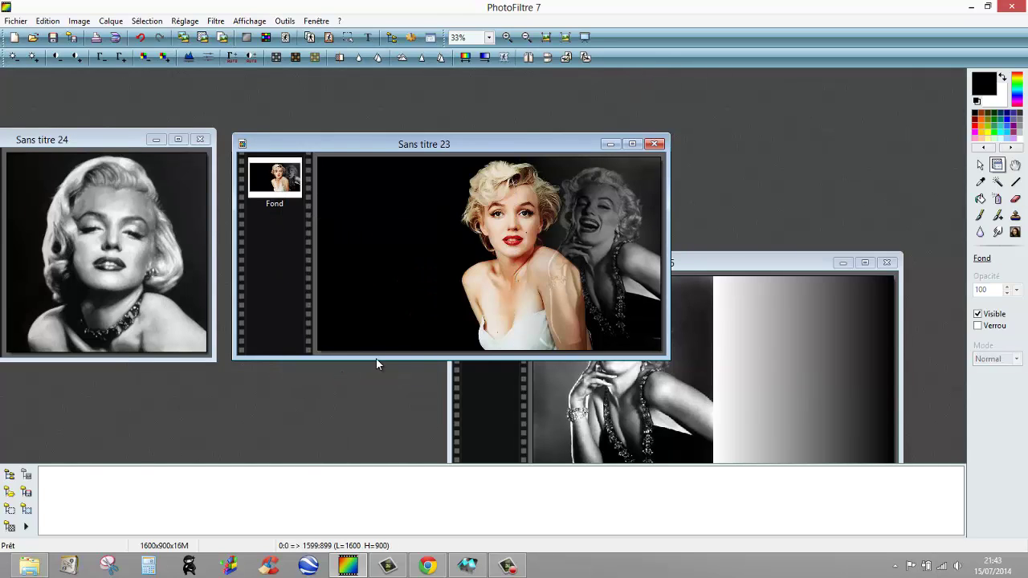
- Close Sans titre 25 without saving and flip the Sans titre 24 portrait horizontally
click(734, 287)
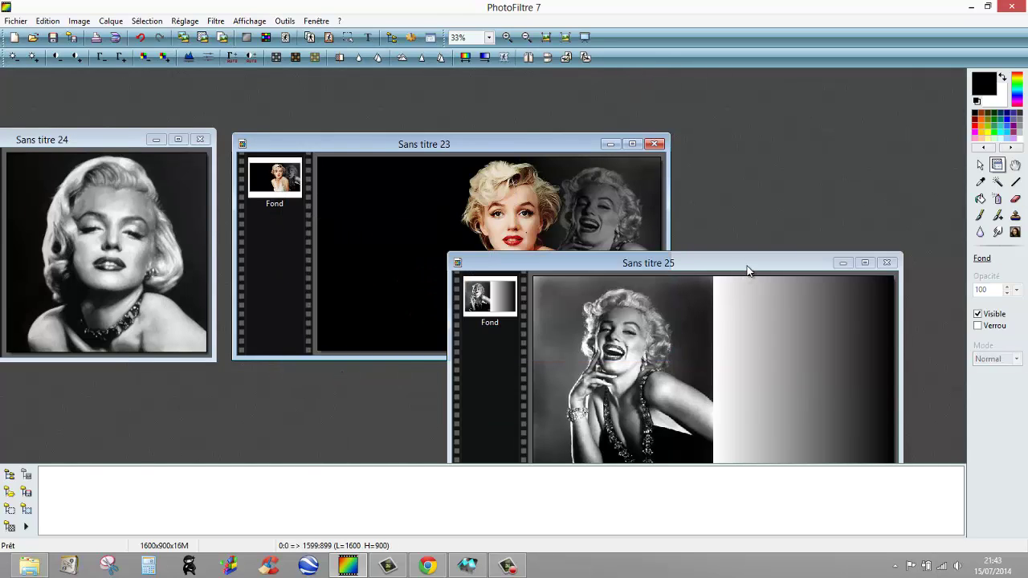
click(888, 264)
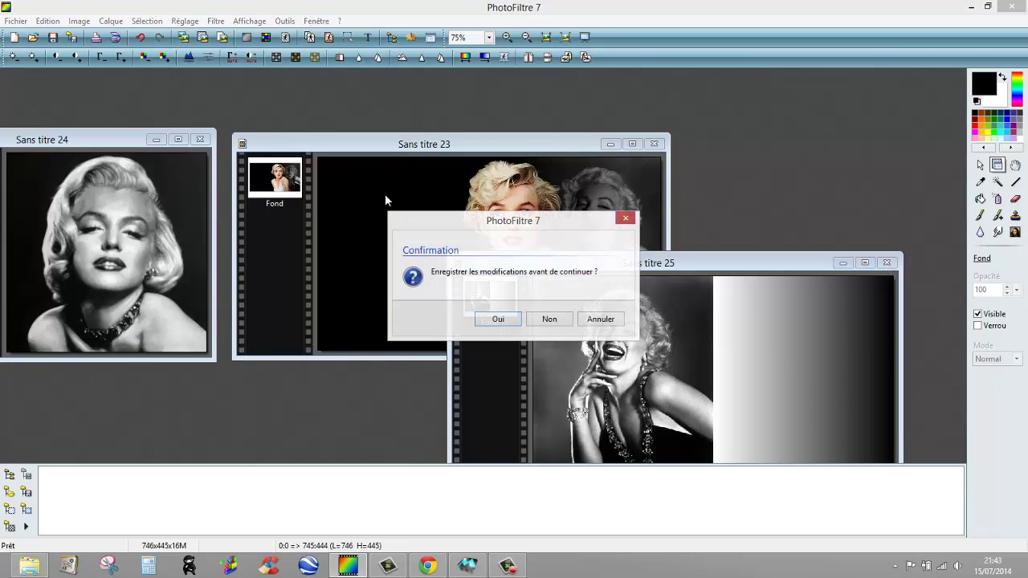
click(550, 320)
drag(128, 139, 756, 138)
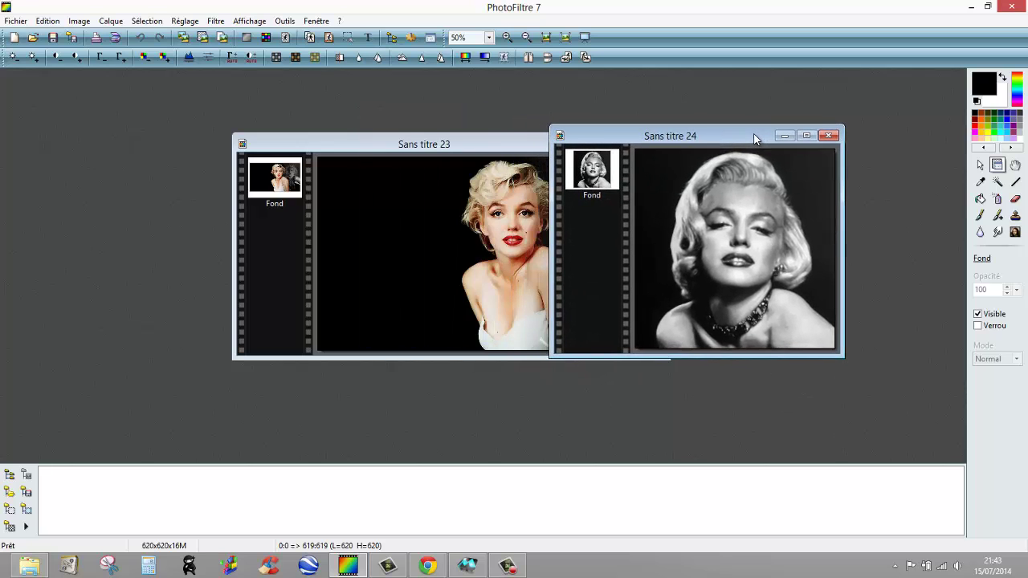
click(529, 58)
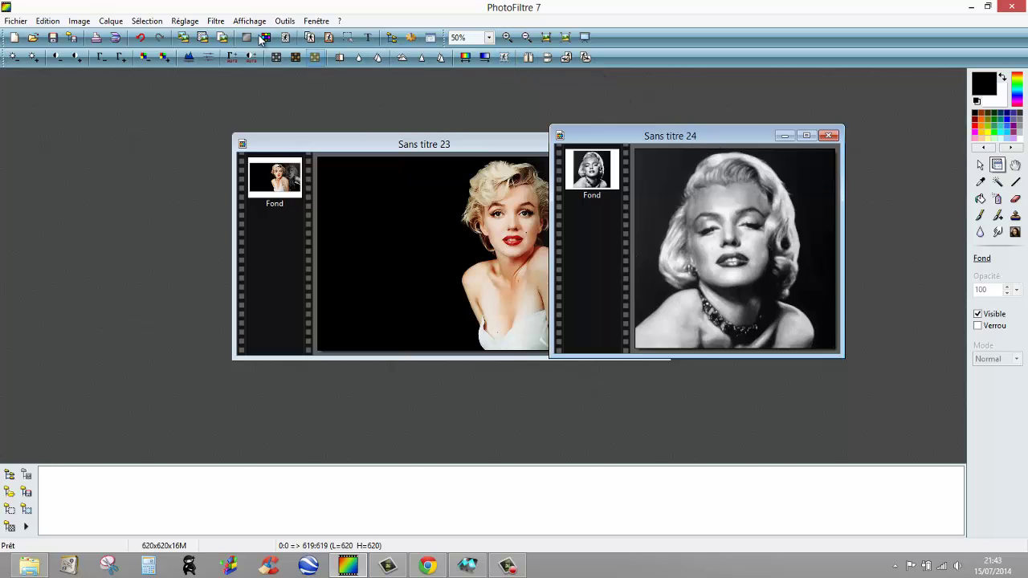
- Select the whole Sans titre 24 image and fill it with black using Contour et remplissage at 100% opacity
right_click(615, 145)
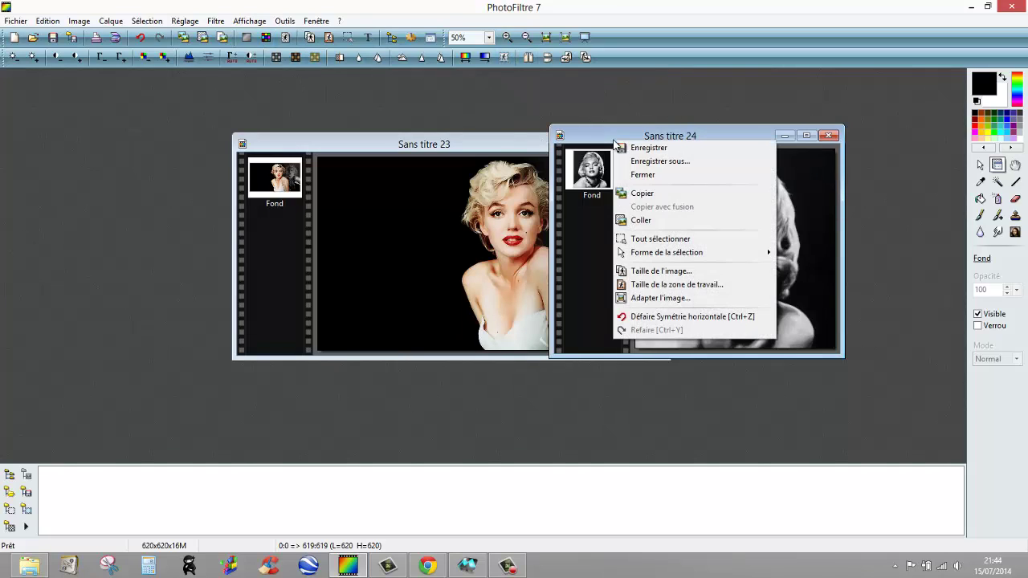
click(659, 239)
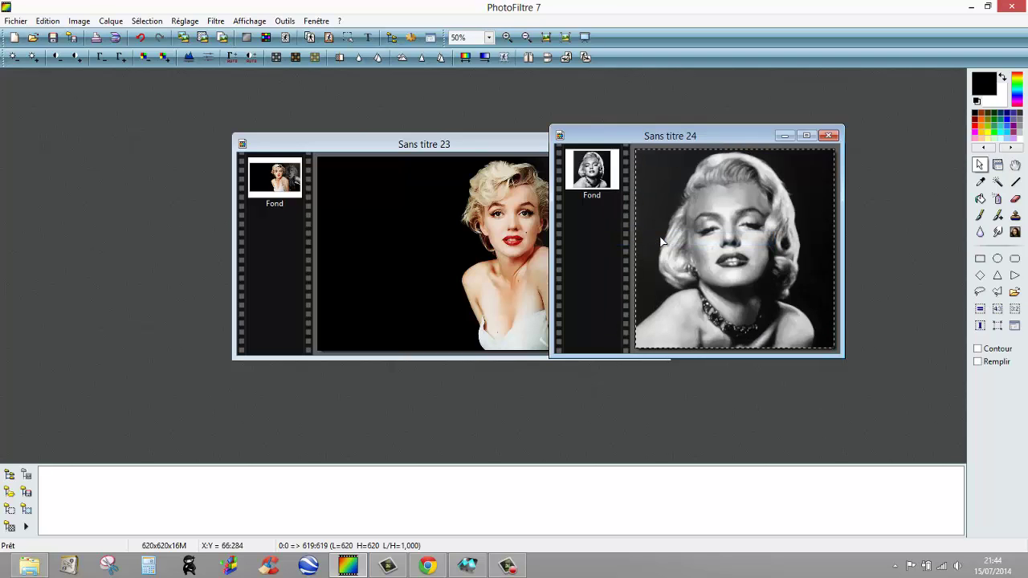
right_click(694, 142)
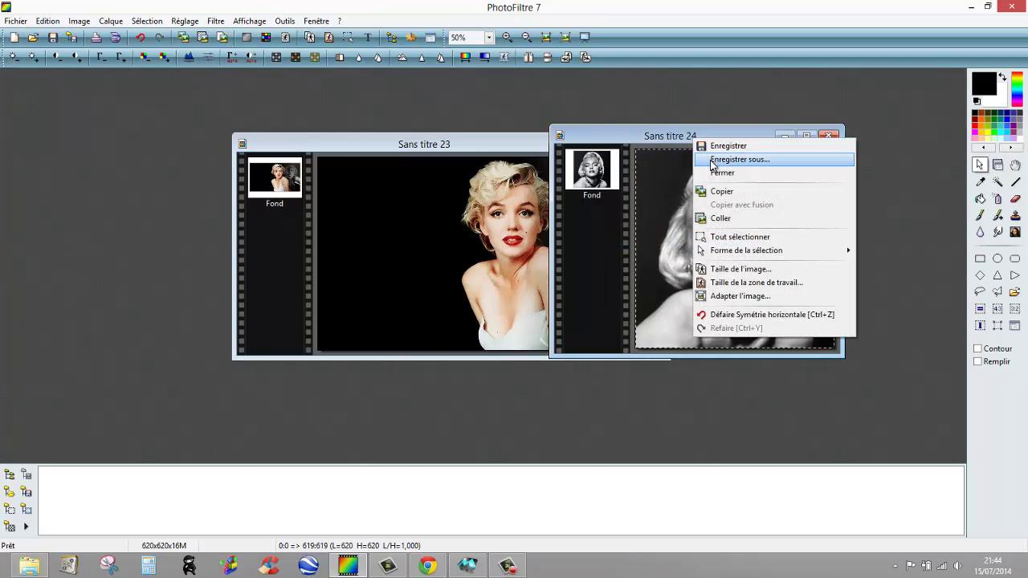
click(675, 204)
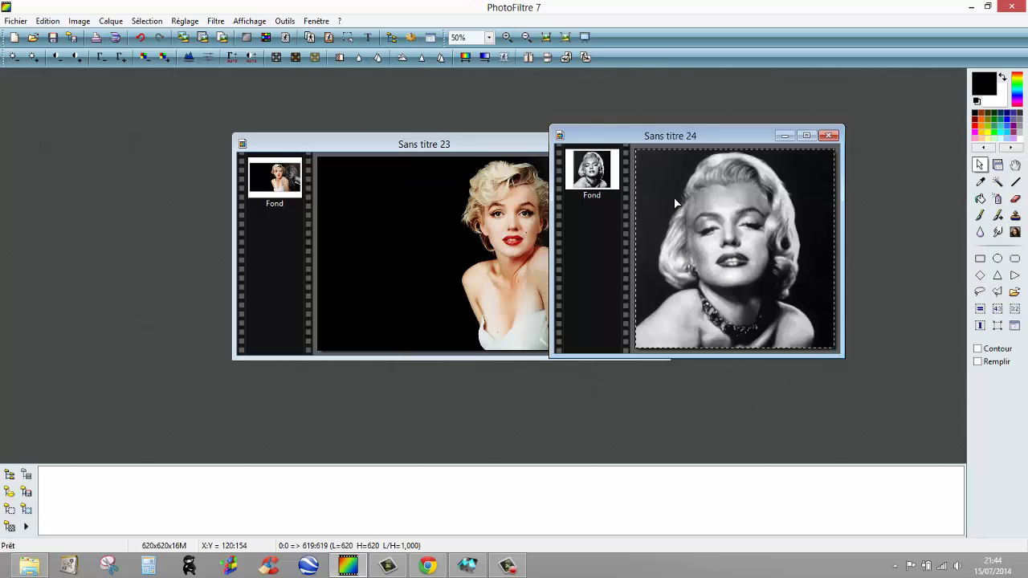
right_click(677, 202)
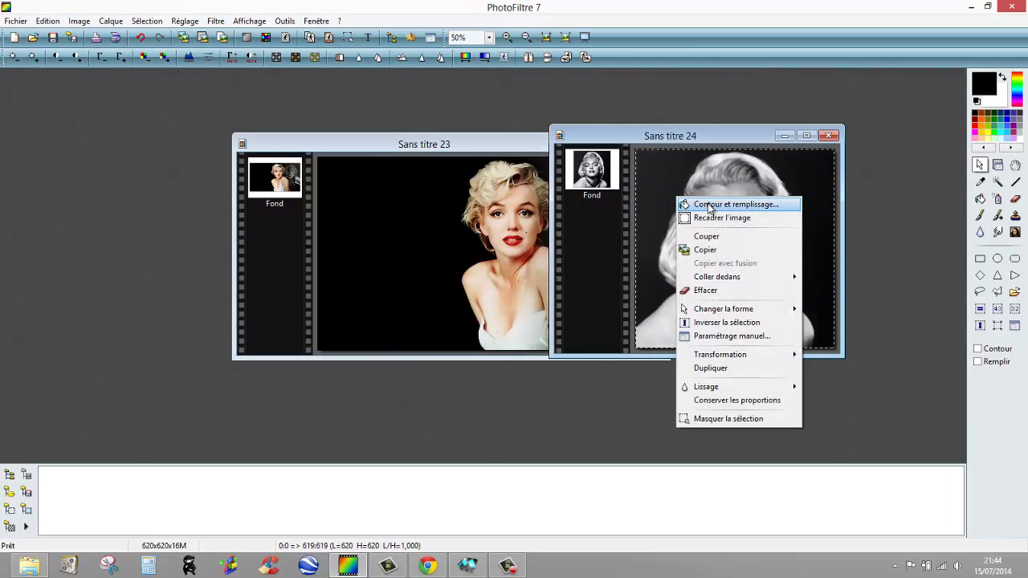
click(710, 208)
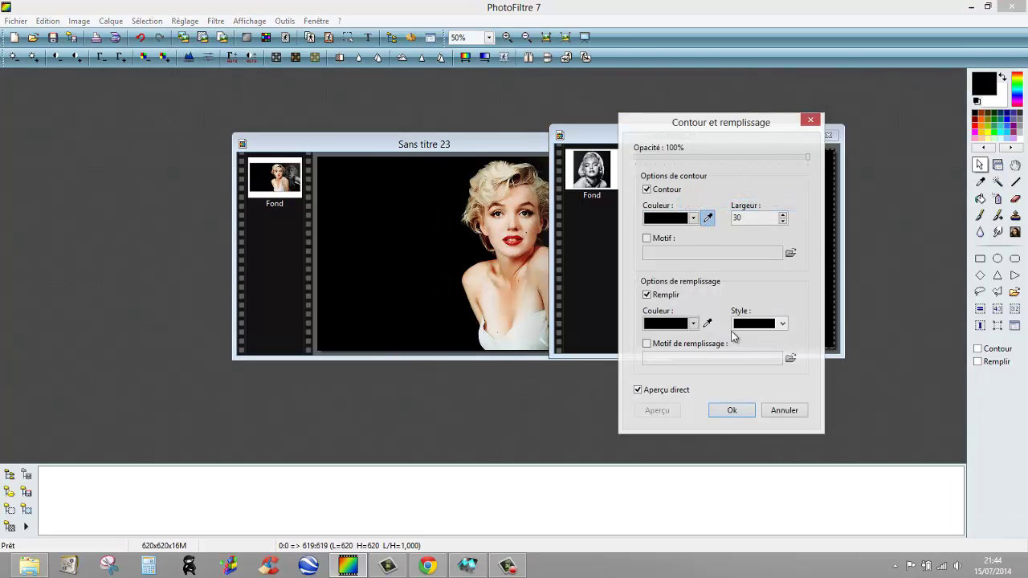
click(727, 412)
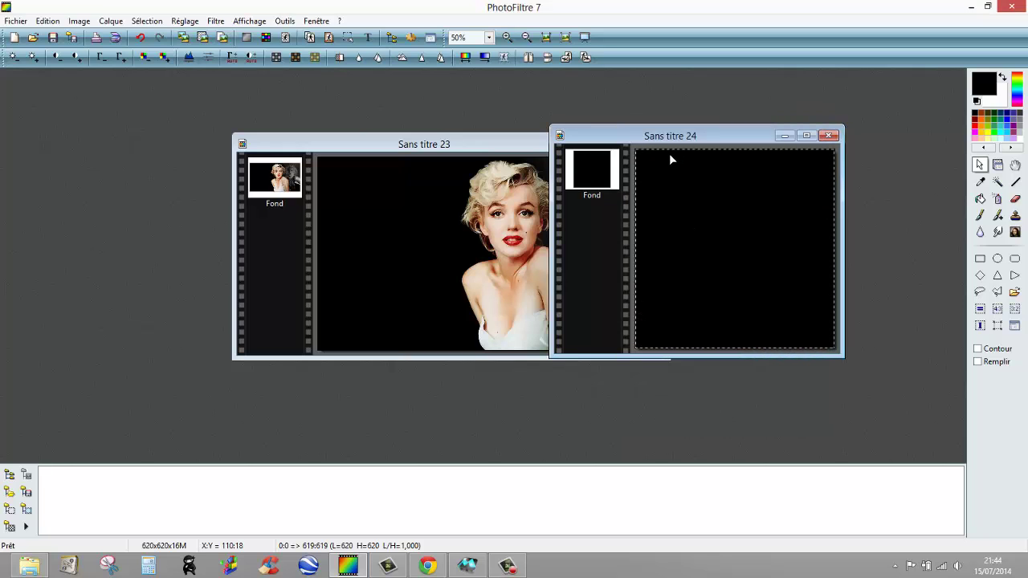
- Apply a Bichrome Dégradé filter to Sans titre 24 in black and white, with both opacities at 100% and Bruit at 0
click(215, 21)
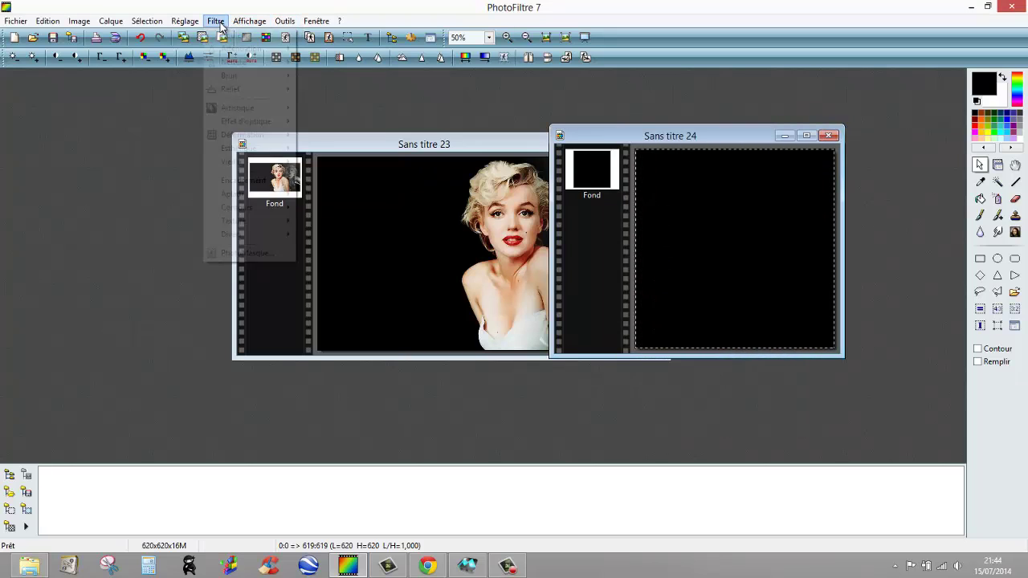
mouse_move(237, 40)
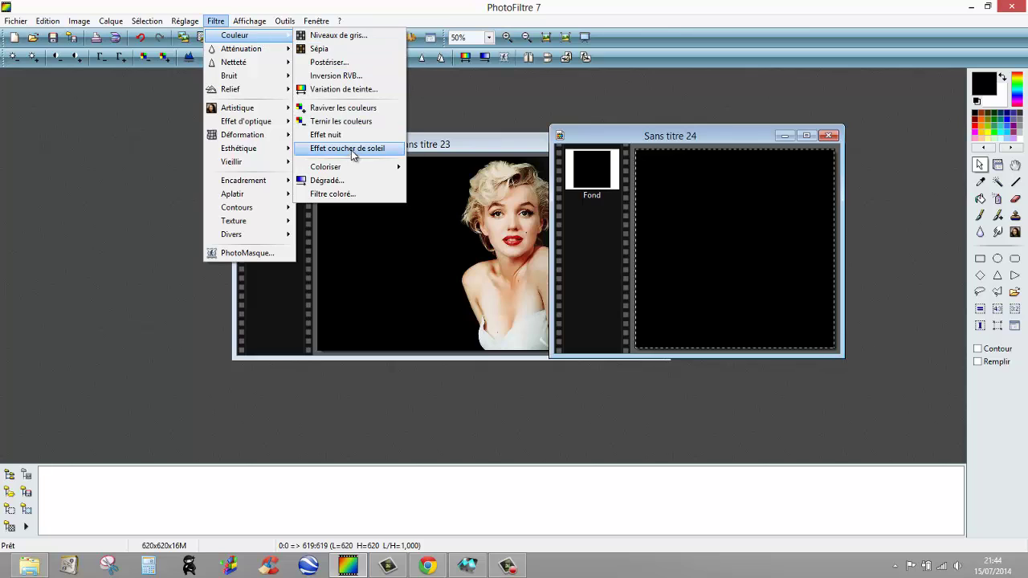
click(347, 180)
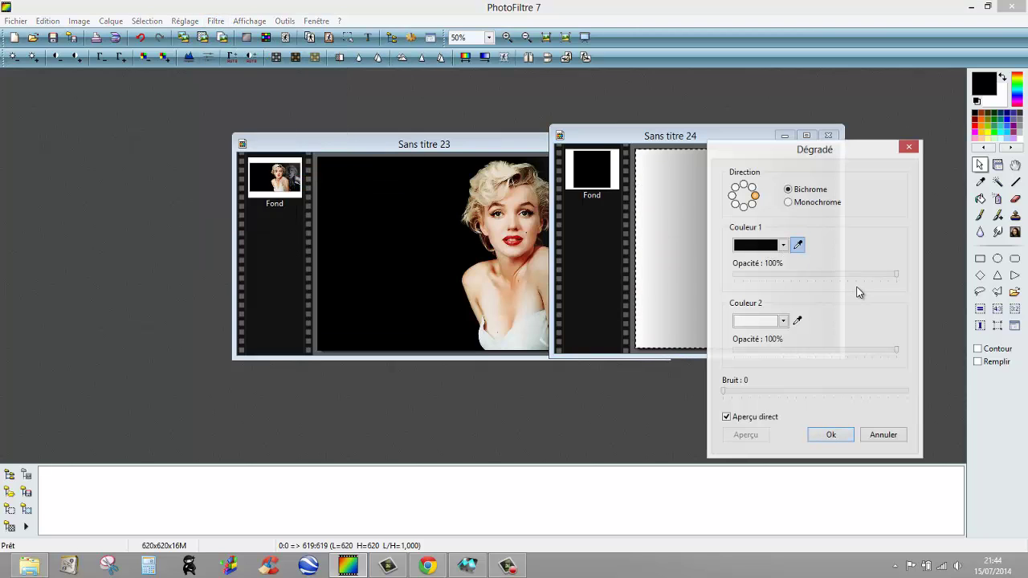
click(833, 434)
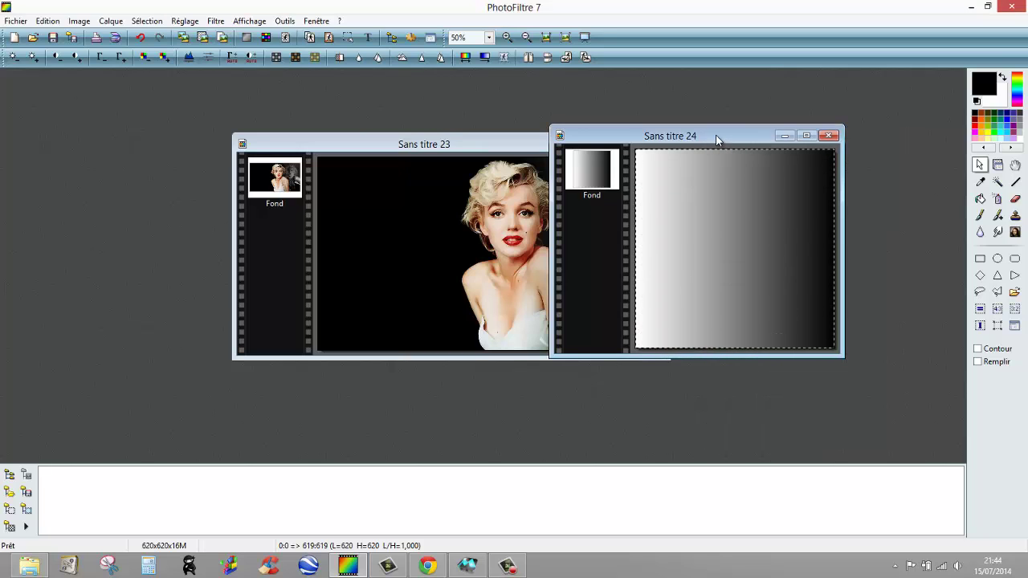
- Hide the selection on Sans titre 24 and copy the entire gradient image
click(147, 21)
click(163, 35)
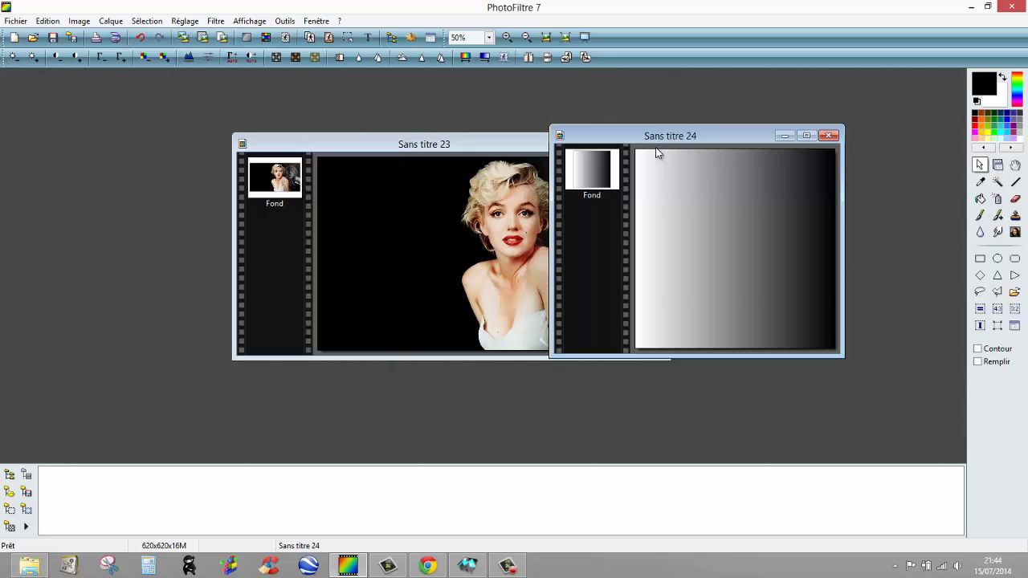
right_click(705, 139)
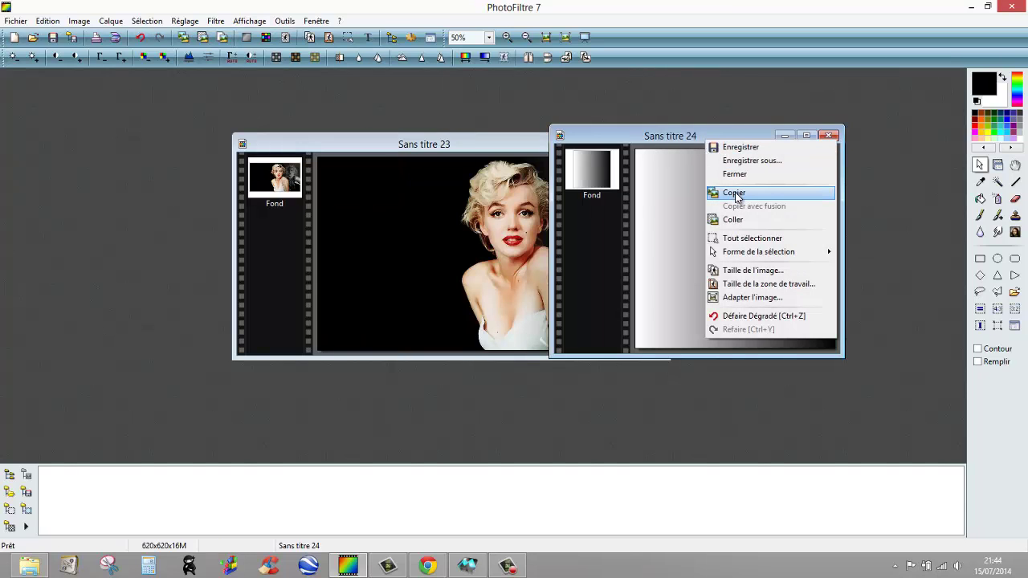
click(735, 194)
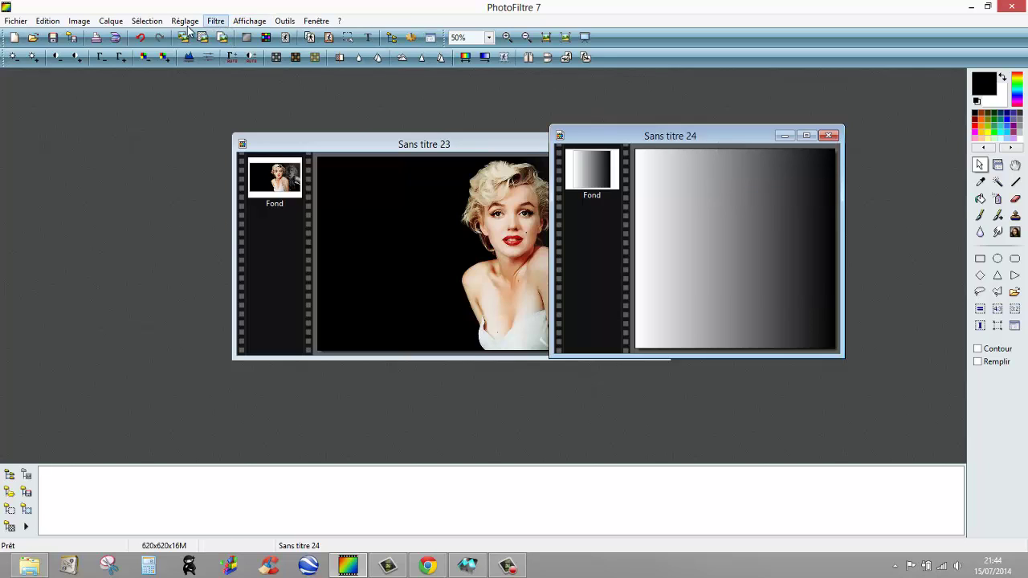
- Undo the gradient and black fill on Sans titre 24, and assemble the copied gradient at the portrait's Droite side
click(141, 39)
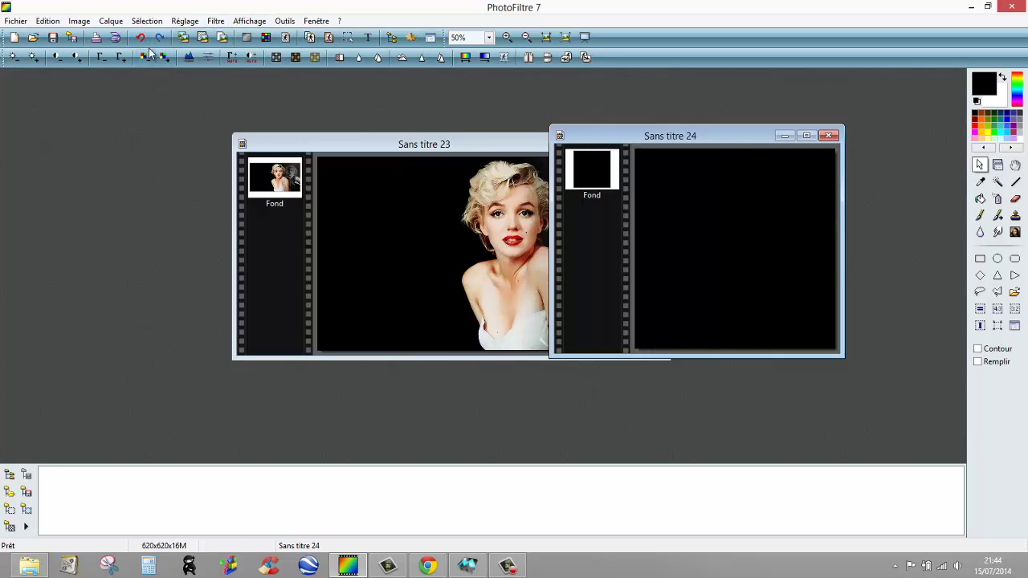
click(140, 39)
click(47, 21)
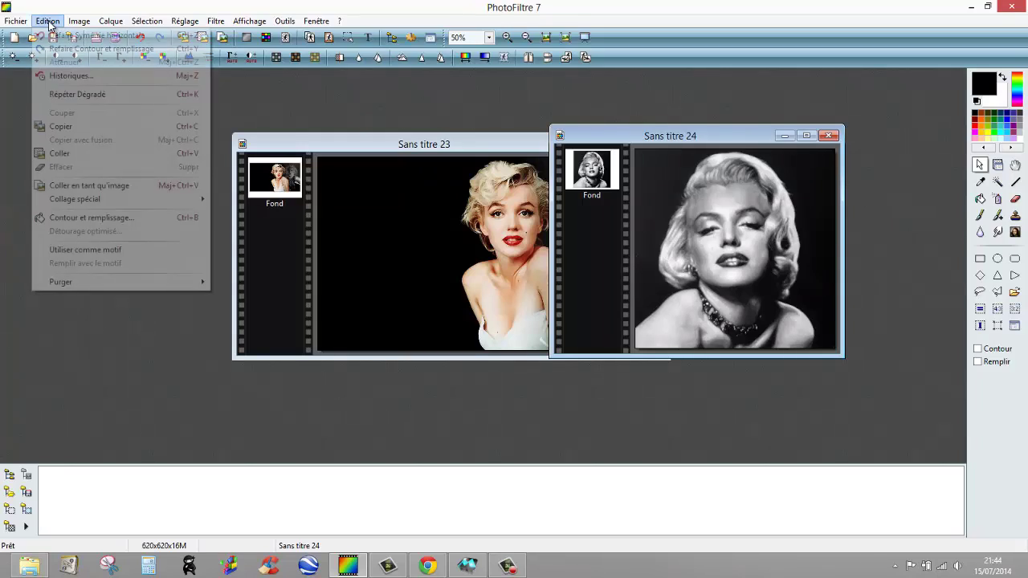
mouse_move(83, 199)
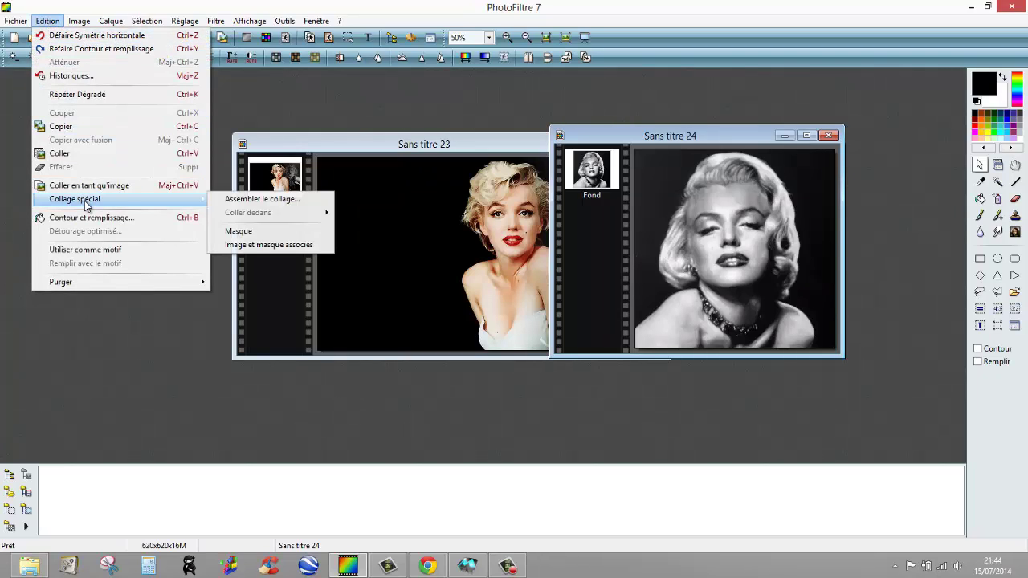
click(256, 204)
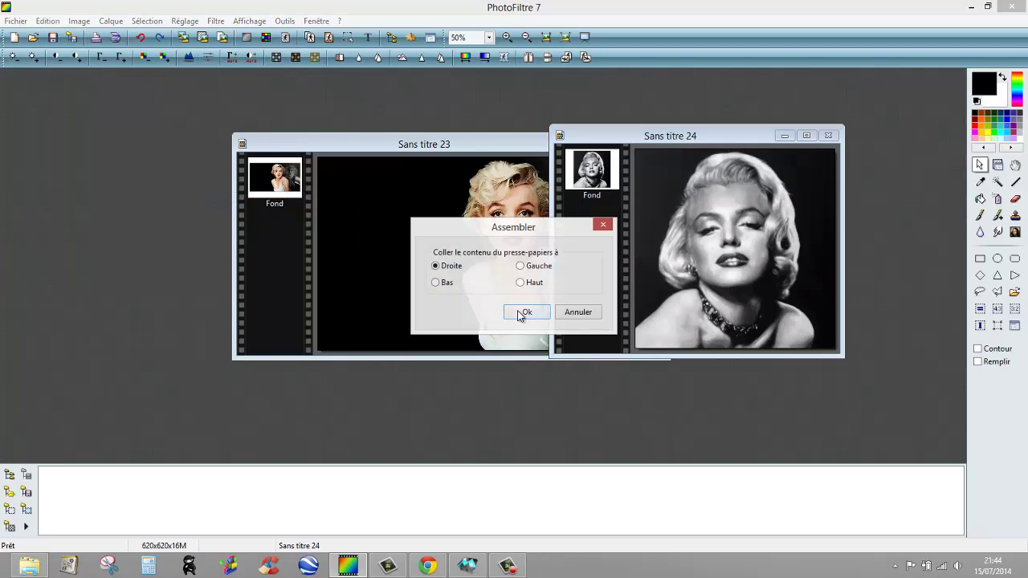
click(523, 312)
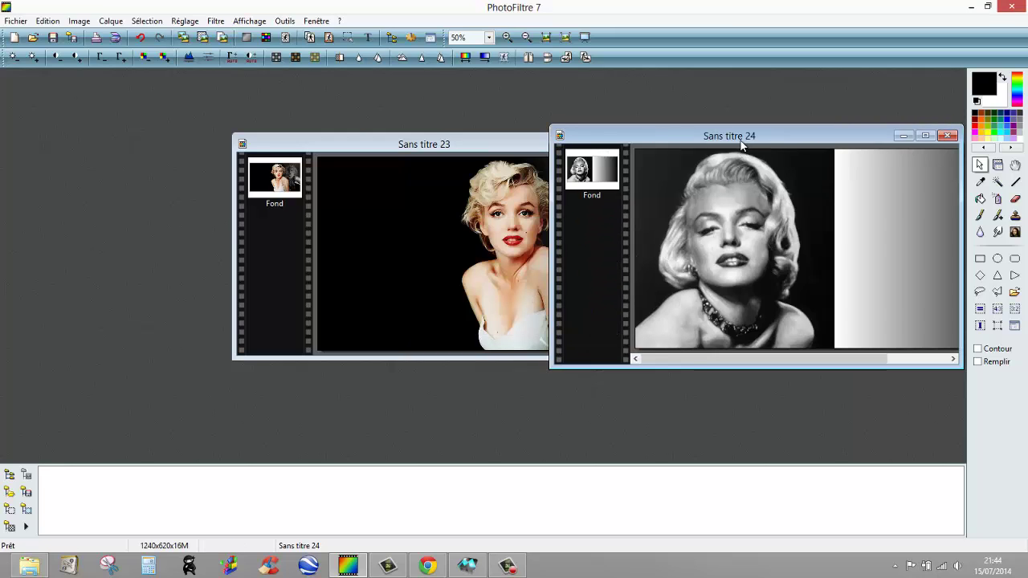
- Copy the assembled portrait and gradient from Sans titre 24, and paste it into Sans titre 23 as Image et masque associés
drag(738, 145, 516, 151)
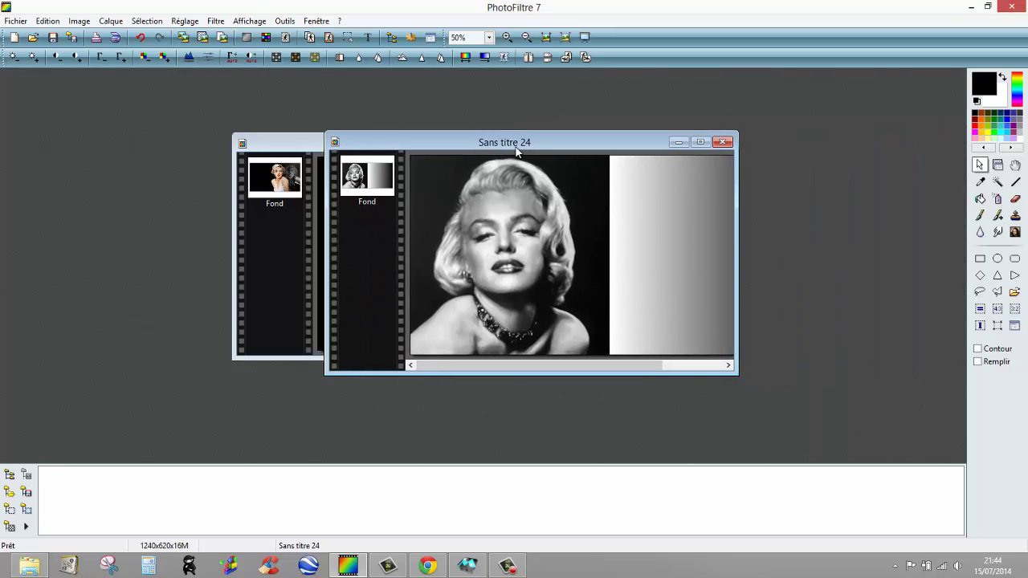
right_click(517, 149)
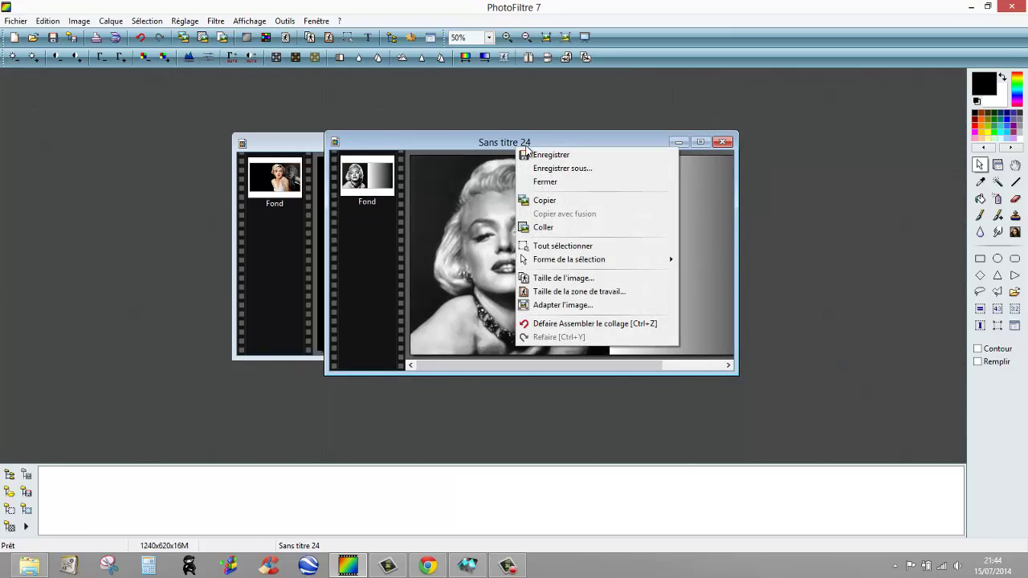
click(550, 202)
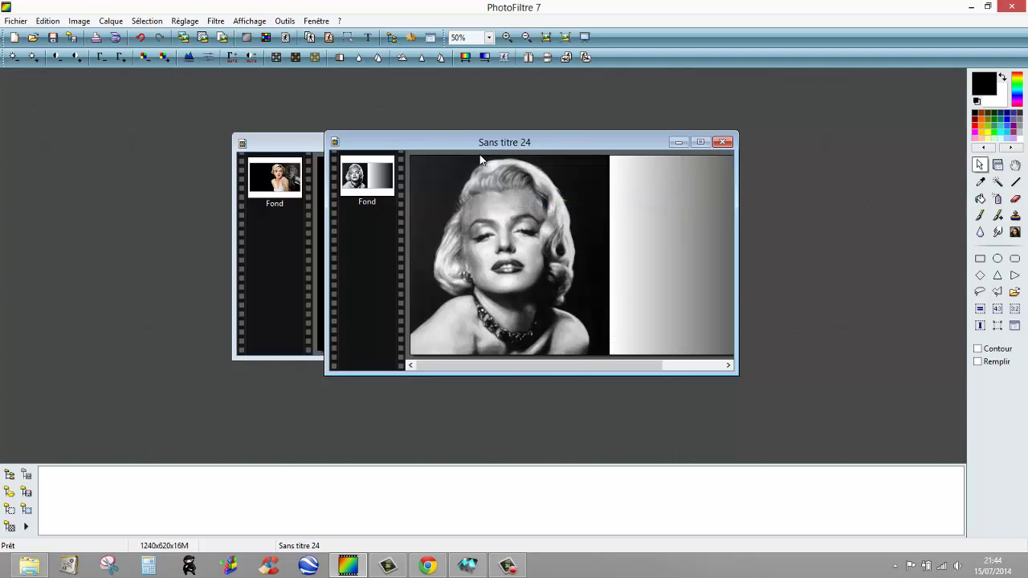
drag(499, 144, 327, 308)
click(417, 144)
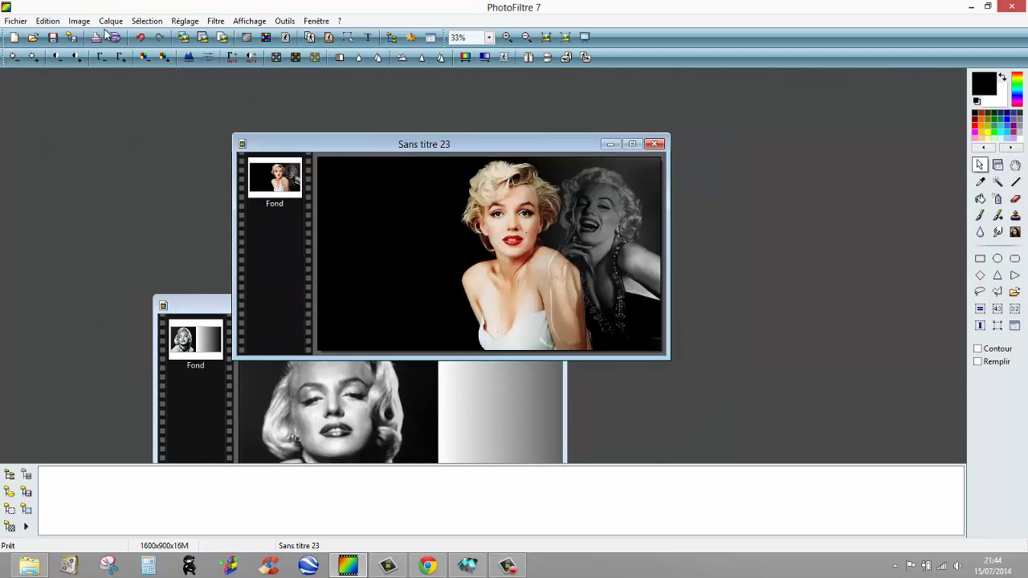
click(47, 21)
mouse_move(81, 205)
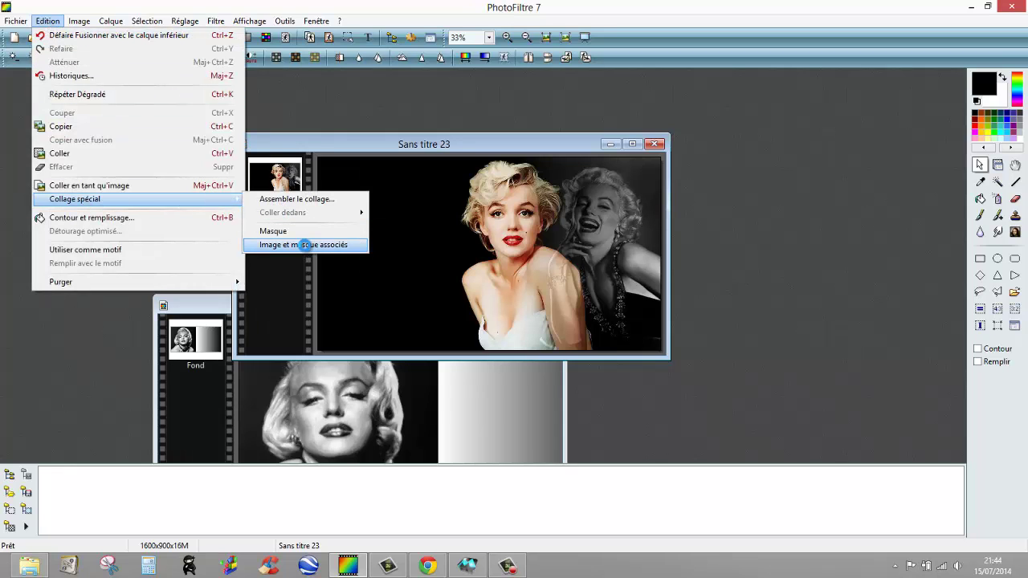
click(306, 245)
- Flip the pasted portrait layer horizontally and place it in the upper-left corner of the Sans titre 23 montage
drag(457, 248, 362, 245)
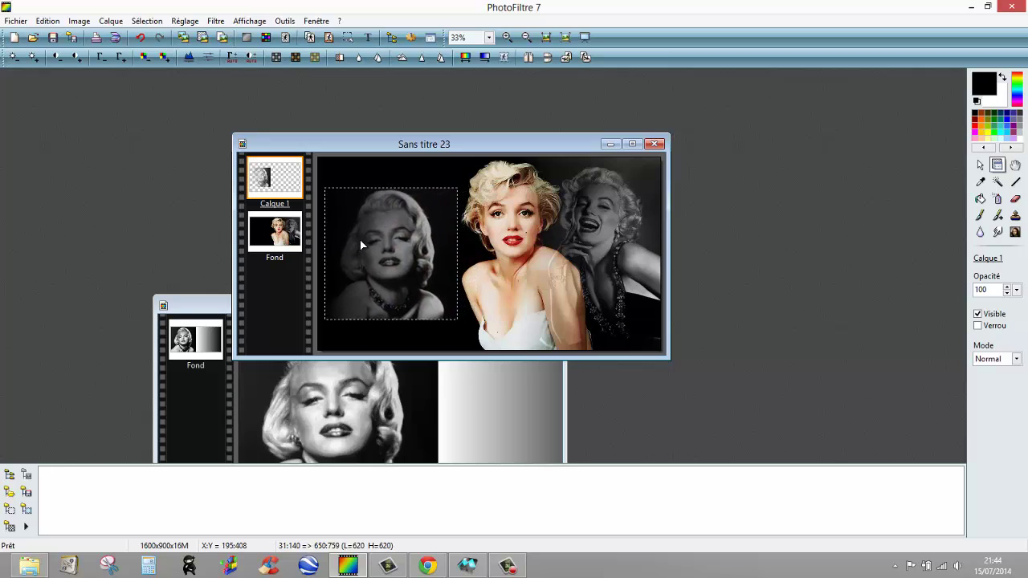
click(529, 58)
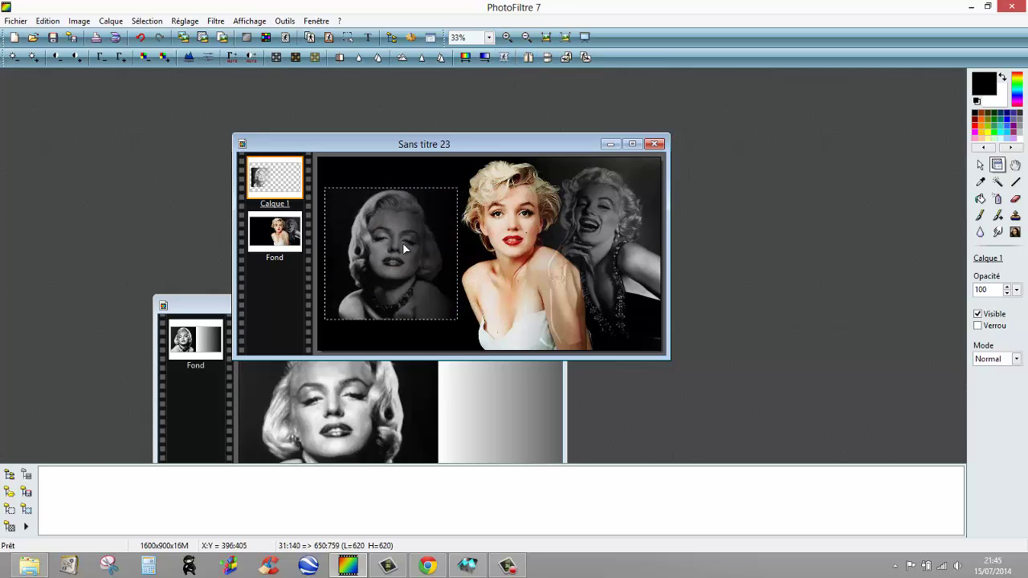
drag(405, 249, 398, 219)
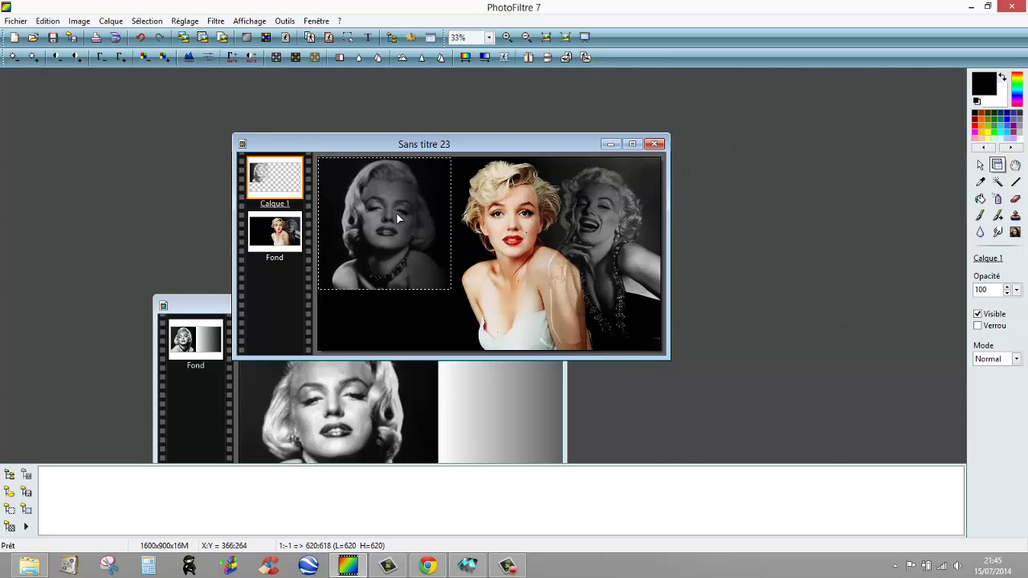
- Enlarge the Calque 1 portrait proportionally to about 926 × 926 px, shift it to fill the montage's left side, and validate the resize
right_click(396, 213)
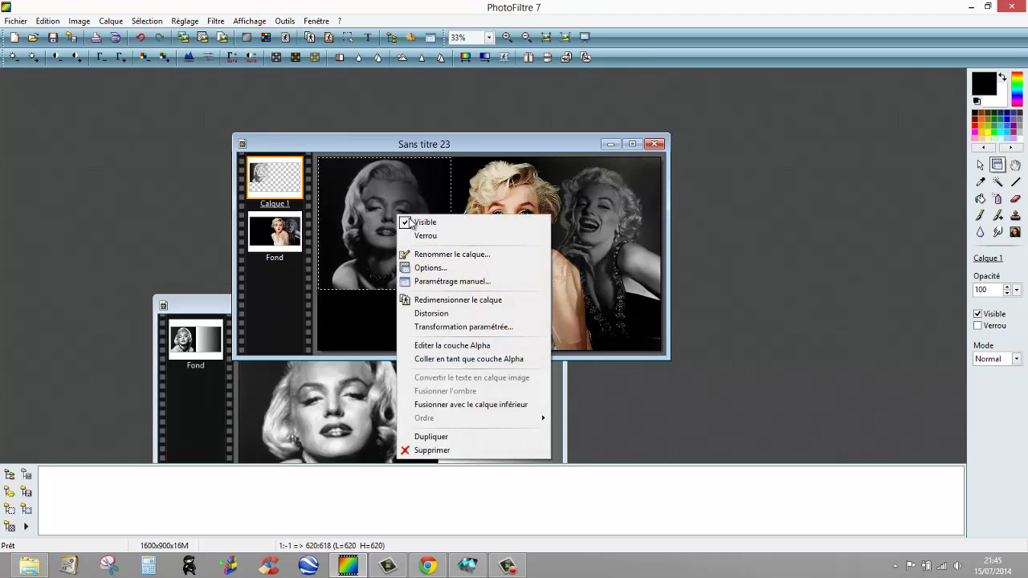
click(455, 299)
drag(459, 294, 519, 368)
drag(450, 308, 422, 308)
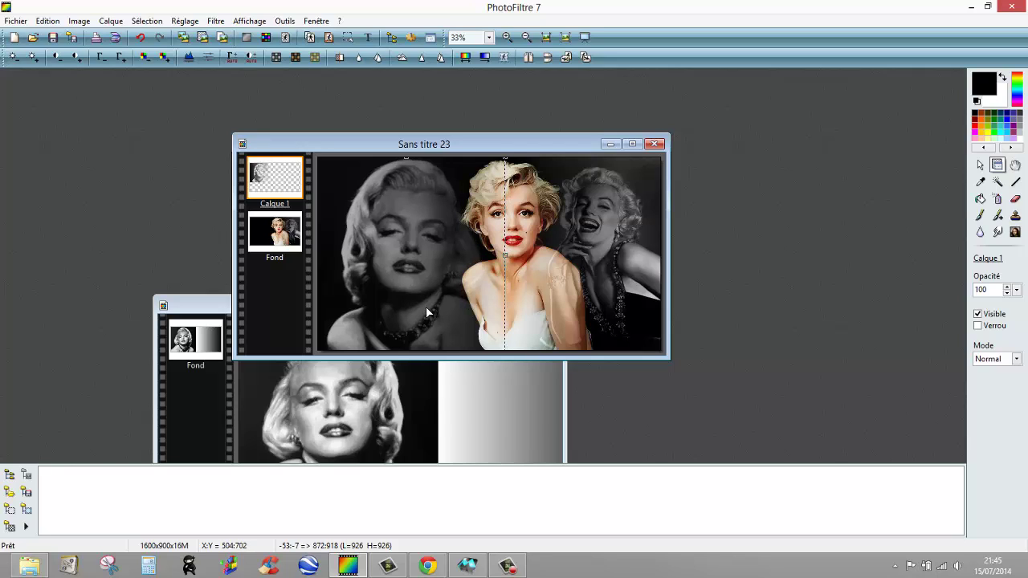
right_click(426, 312)
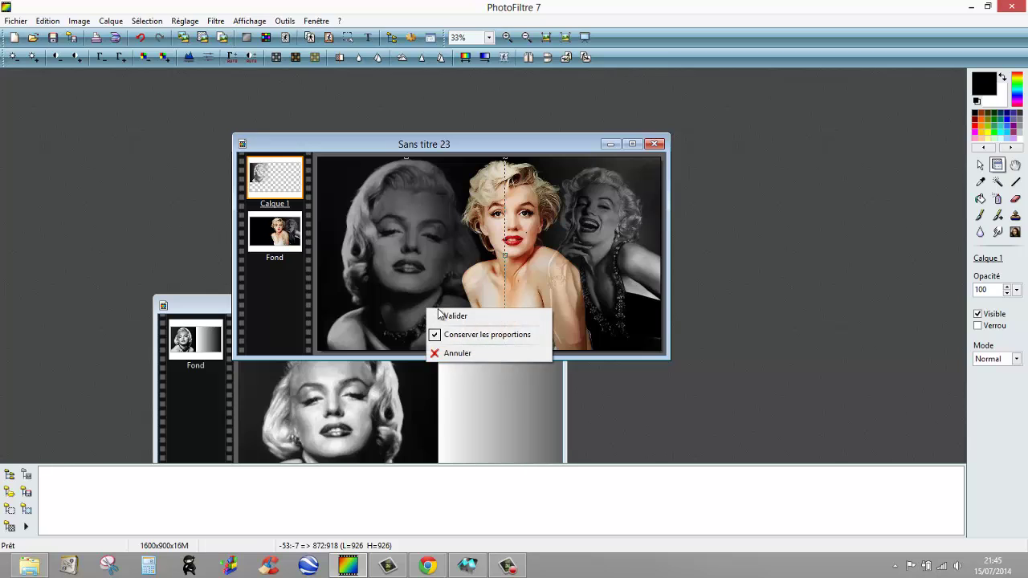
click(449, 318)
- Merge Calque 1 with the underlying Fond layer of Sans titre 23
right_click(447, 315)
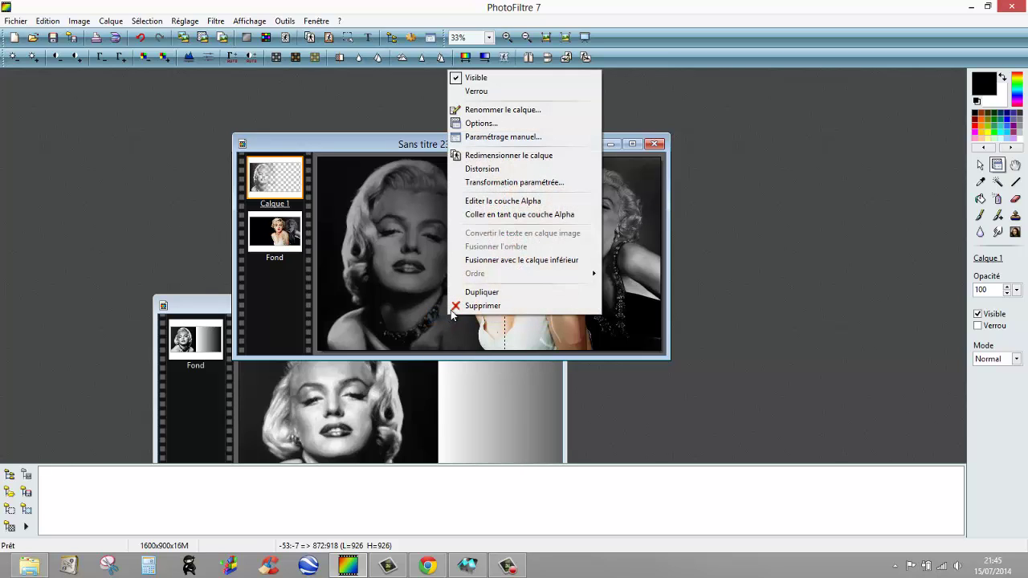
click(423, 258)
right_click(291, 187)
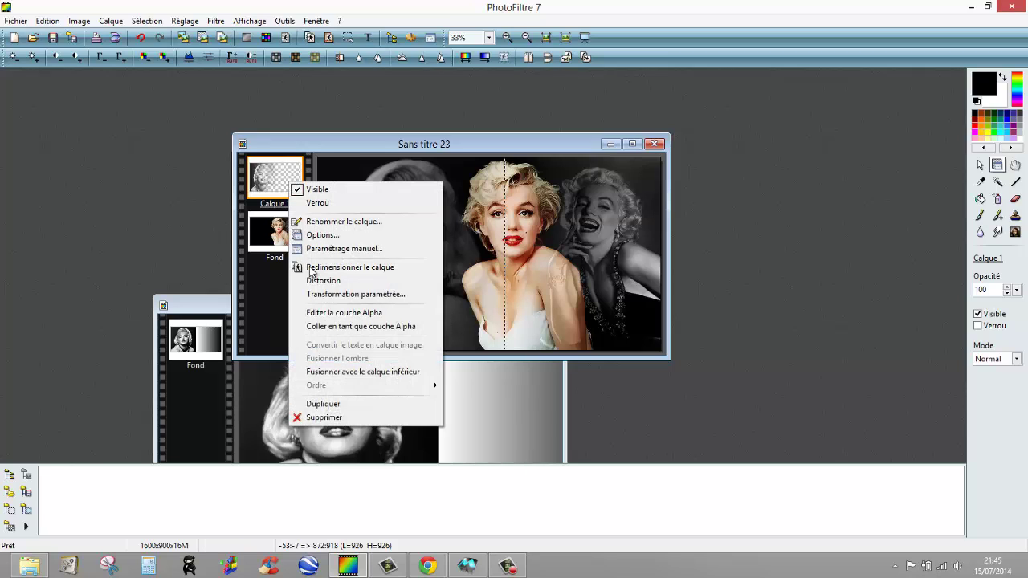
click(351, 372)
- Move the Sans titre 23 window clear of Sans titre 24, and close Sans titre 24 without saving its changes
drag(523, 148, 555, 130)
click(245, 302)
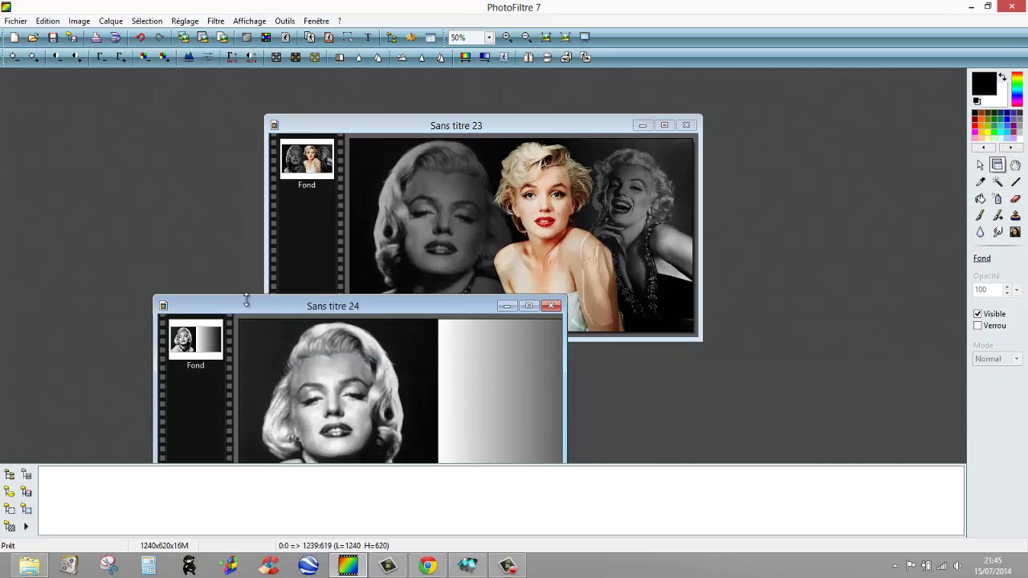
click(552, 308)
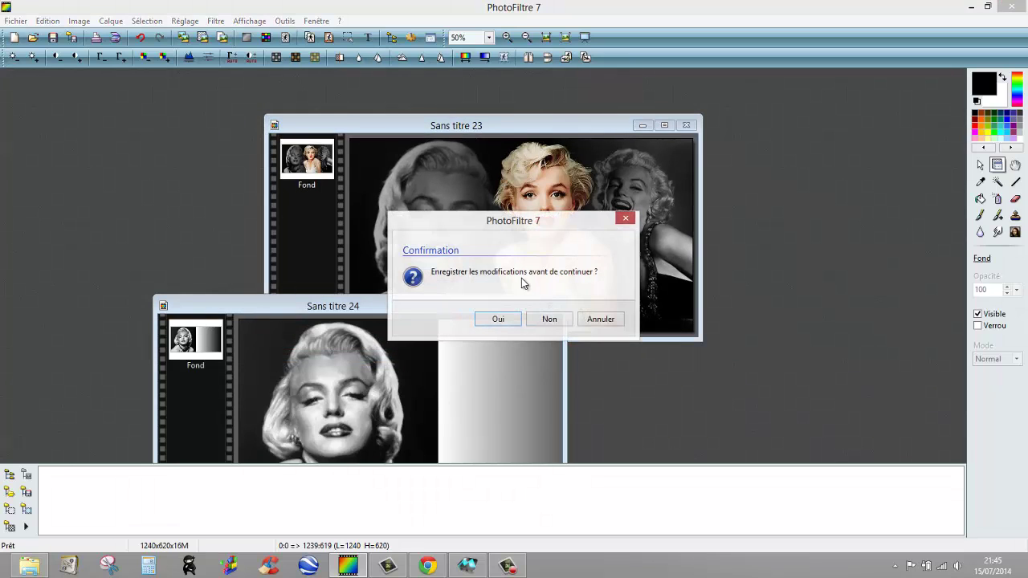
click(551, 320)
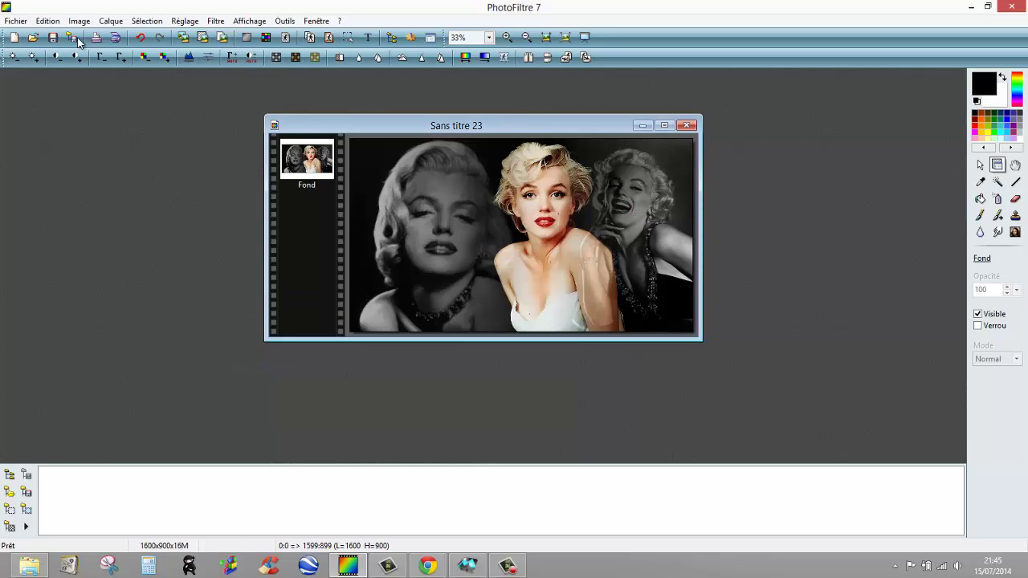
- Save the montage as the JPEG file Sans titre 23.jpg in ALL BLACKS PICTURES, with compression 90 in standard format, and close it
click(16, 22)
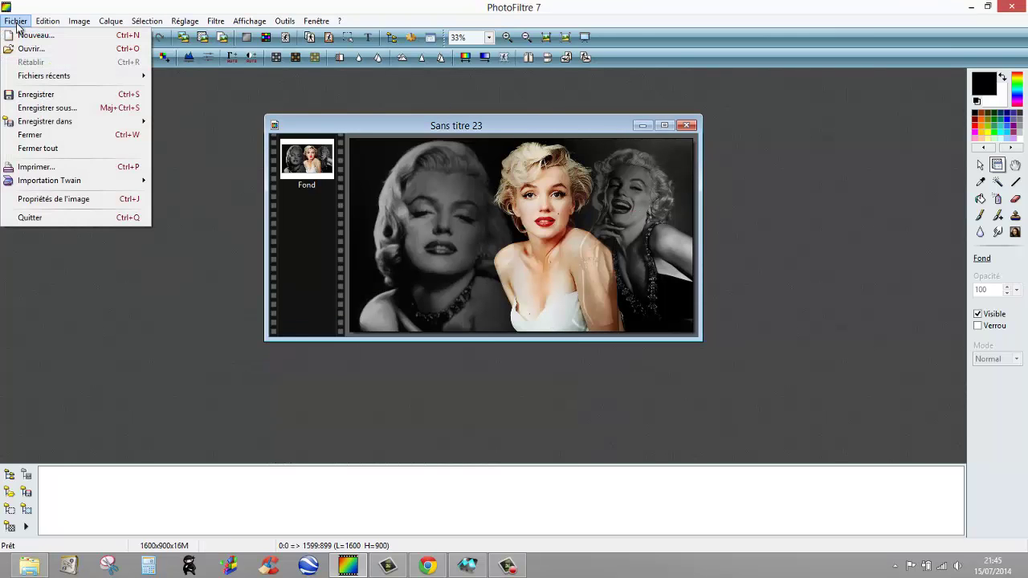
click(58, 113)
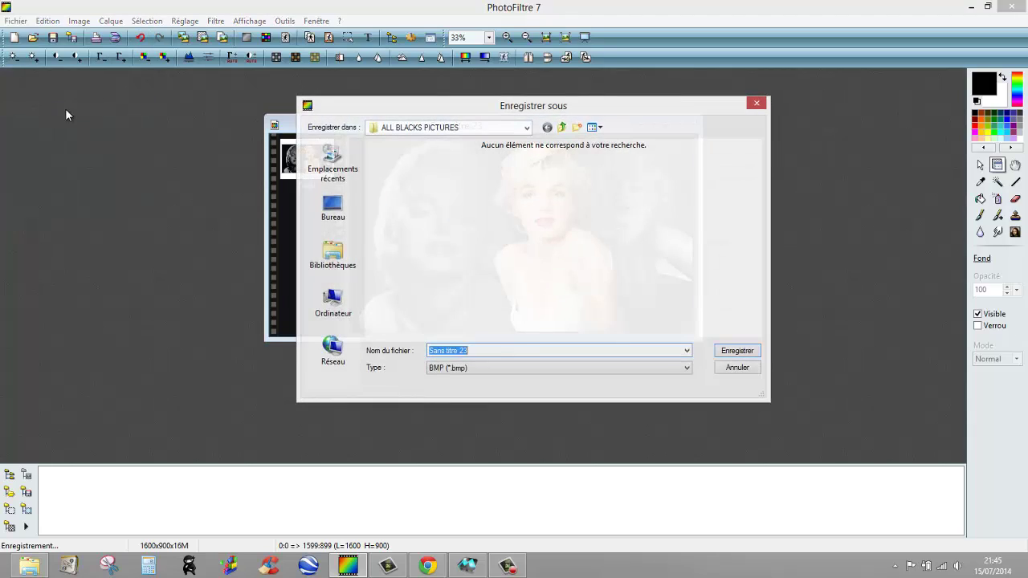
click(447, 368)
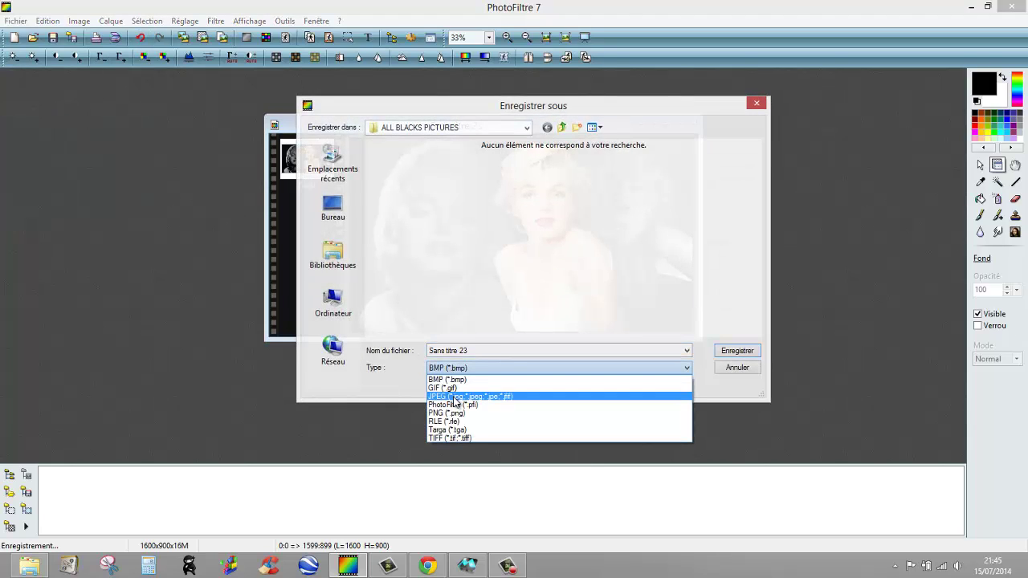
click(454, 397)
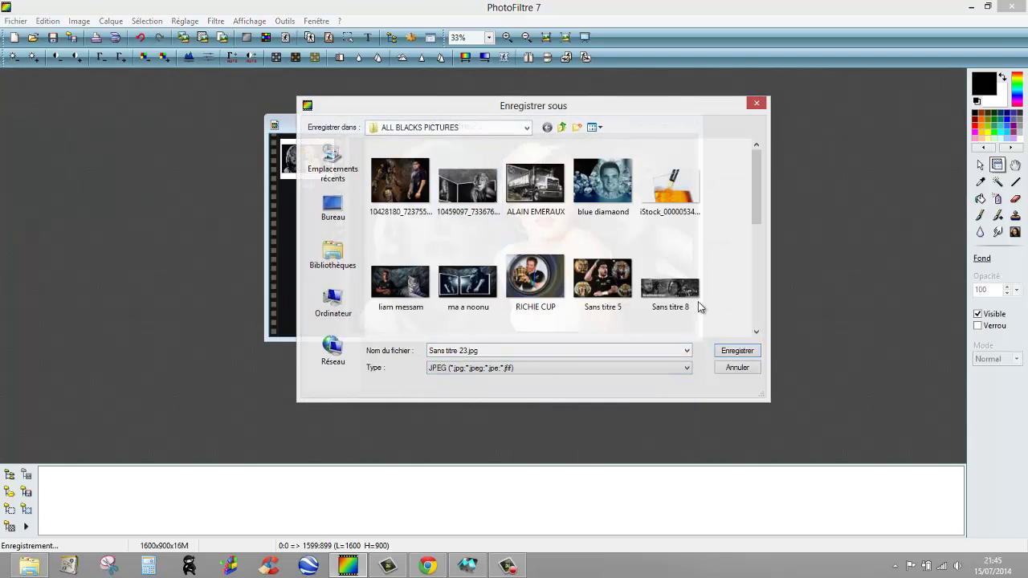
click(733, 354)
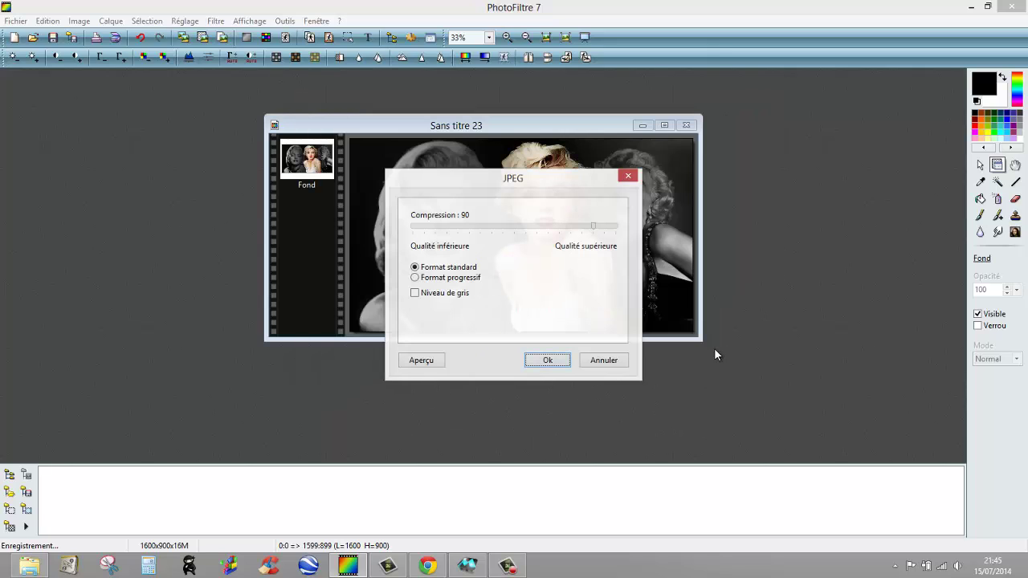
click(553, 361)
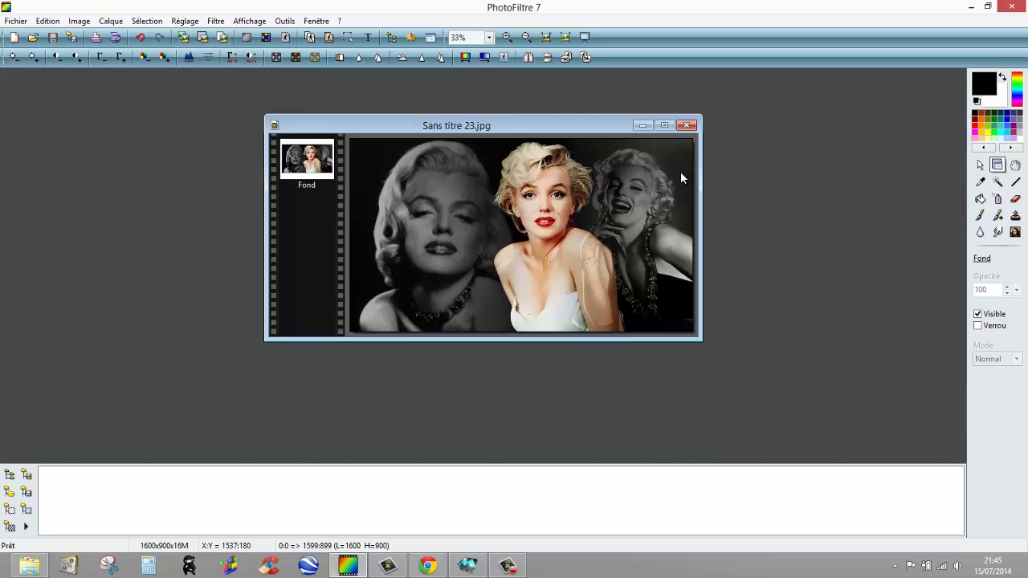
click(687, 126)
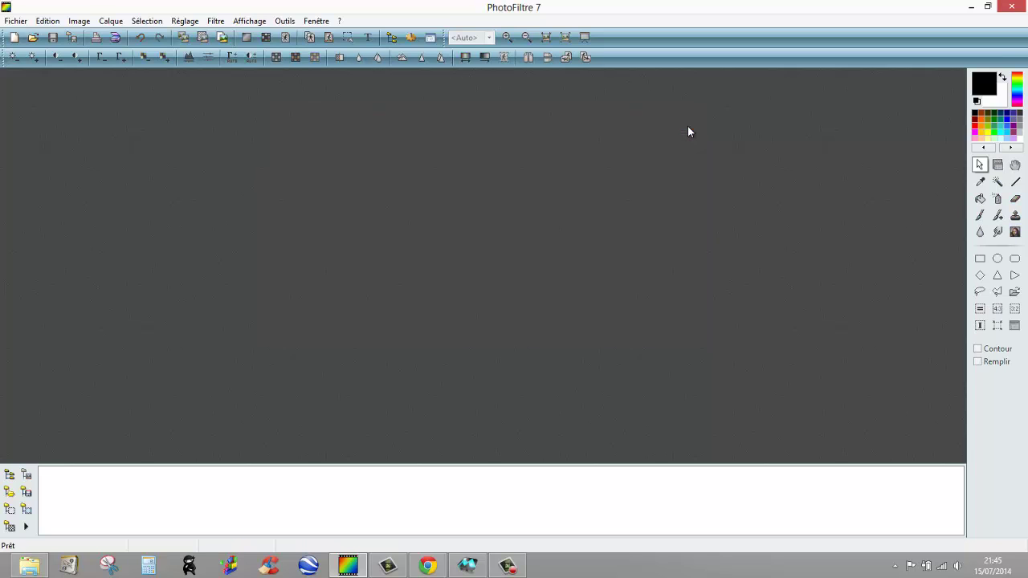
- Switch to File Explorer and open the saved Sans titre 23 image from the ALL BLACKS PICTURES folder on DATA (D:)
click(32, 568)
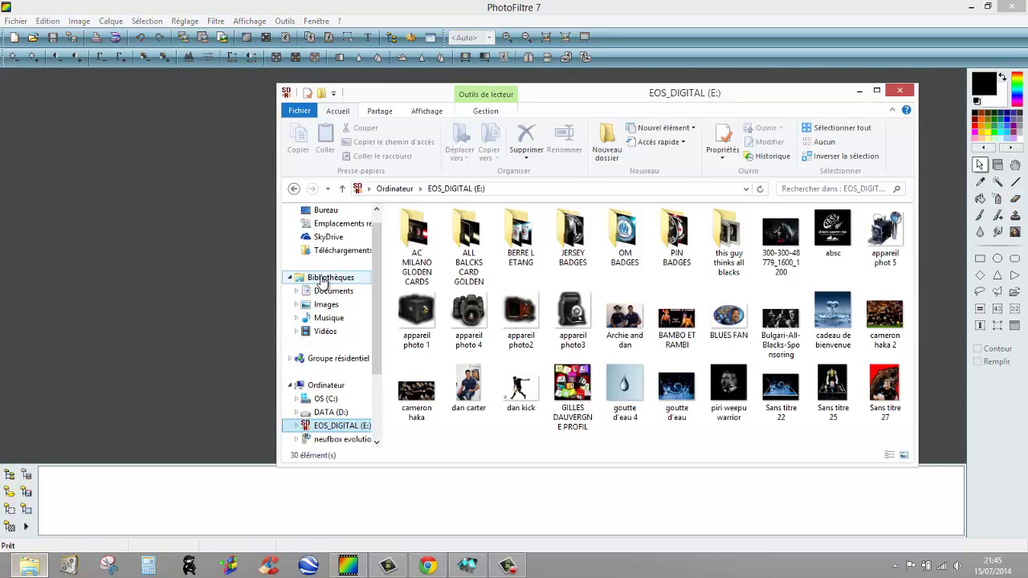
click(325, 413)
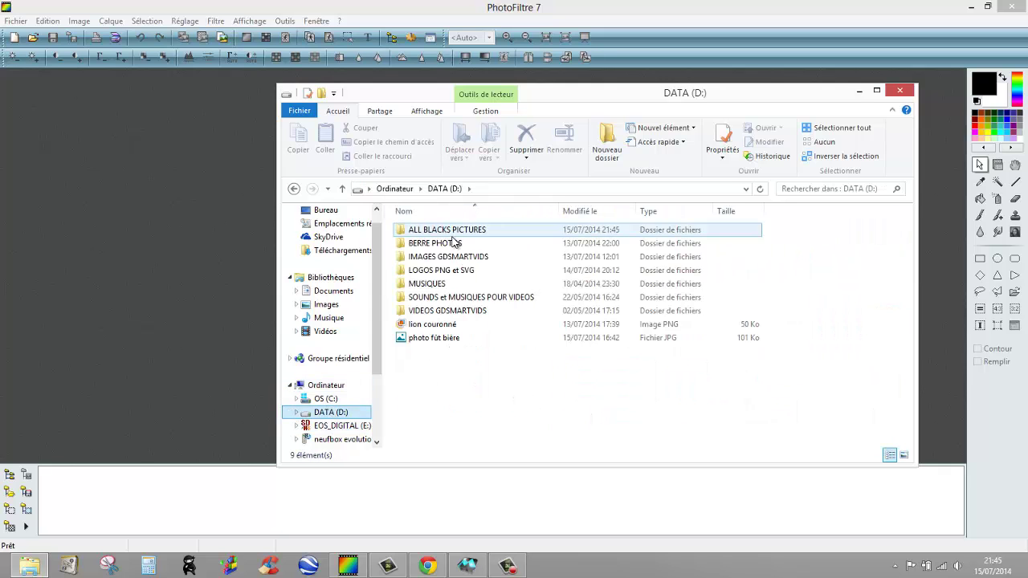
double_click(454, 232)
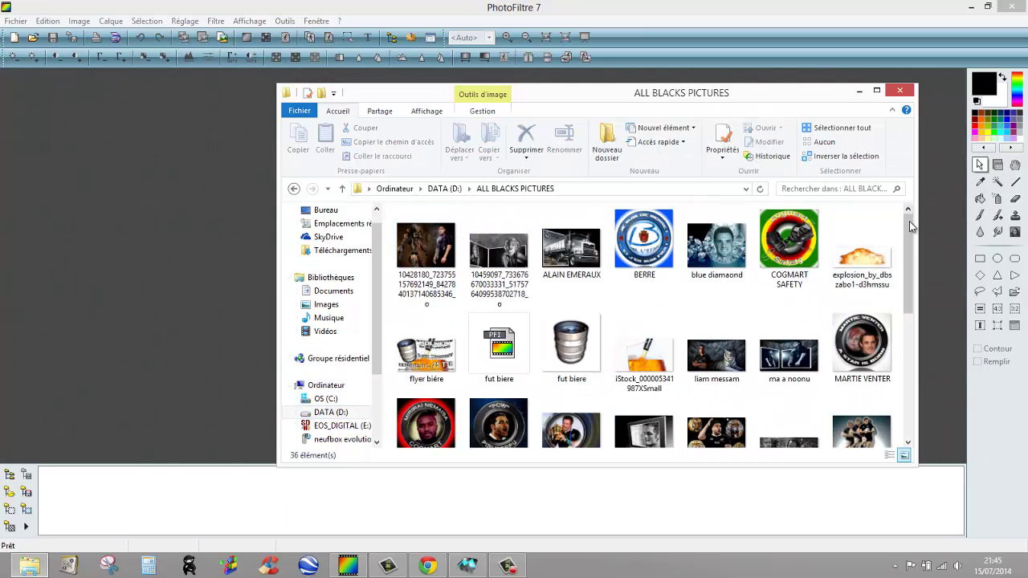
drag(908, 241, 910, 334)
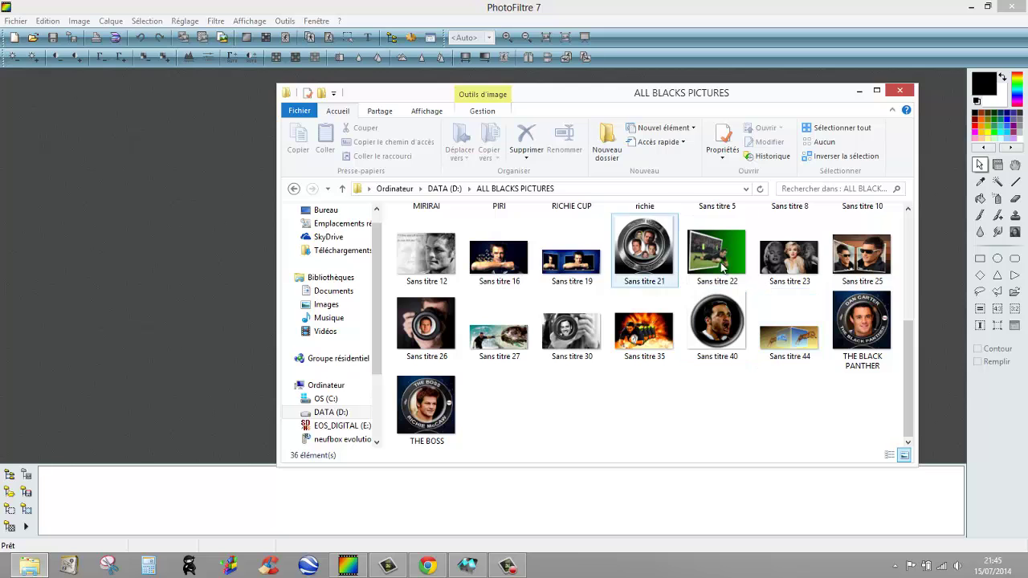
double_click(789, 265)
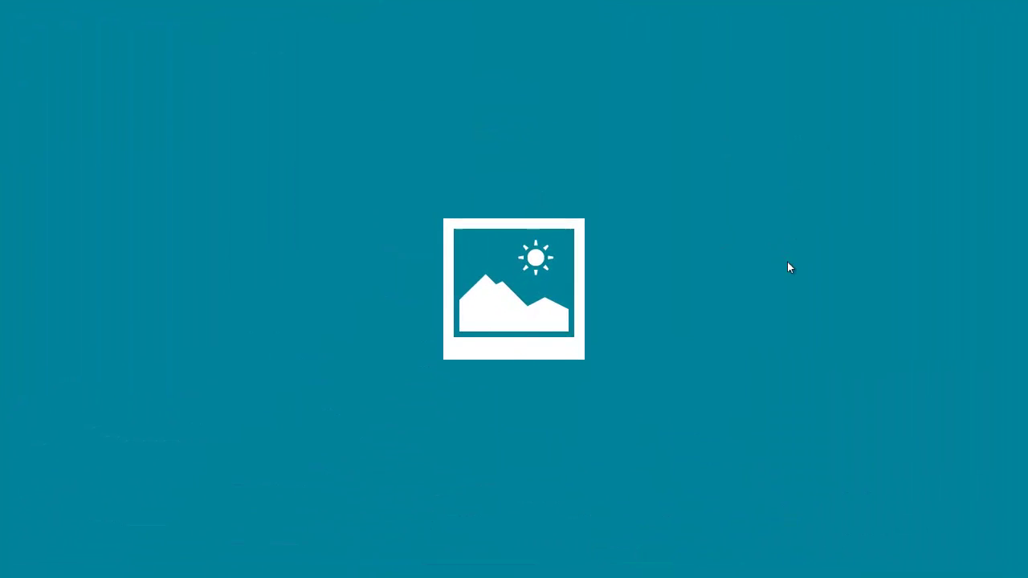